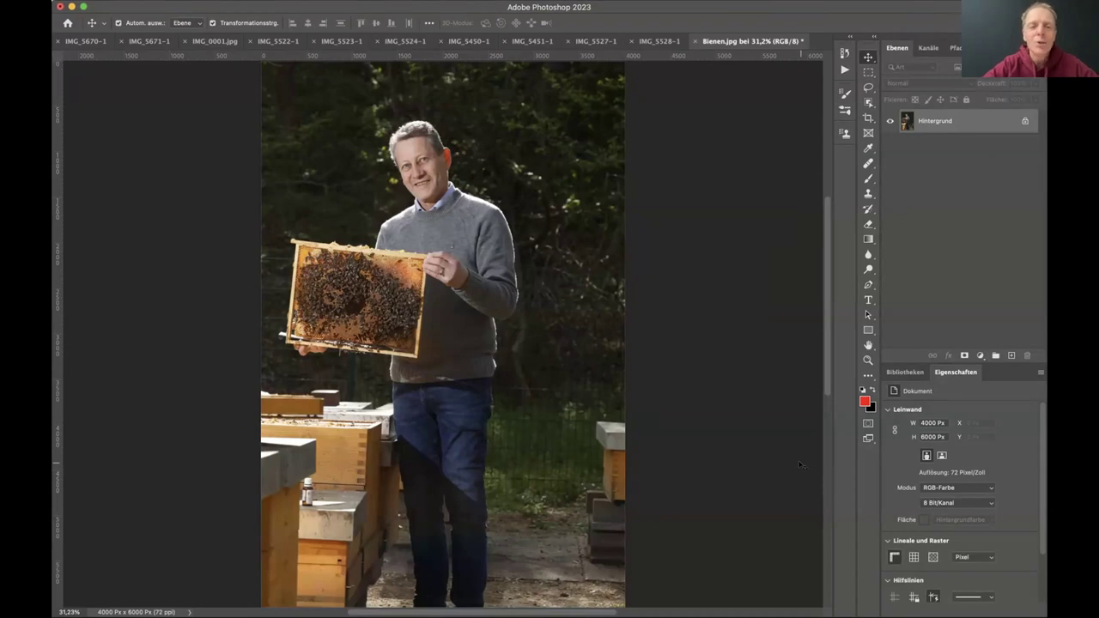
# - Inspect the man's face and reddish ear at 100% magnification and in the wider portrait
pyautogui.scroll(3, 628, 358)
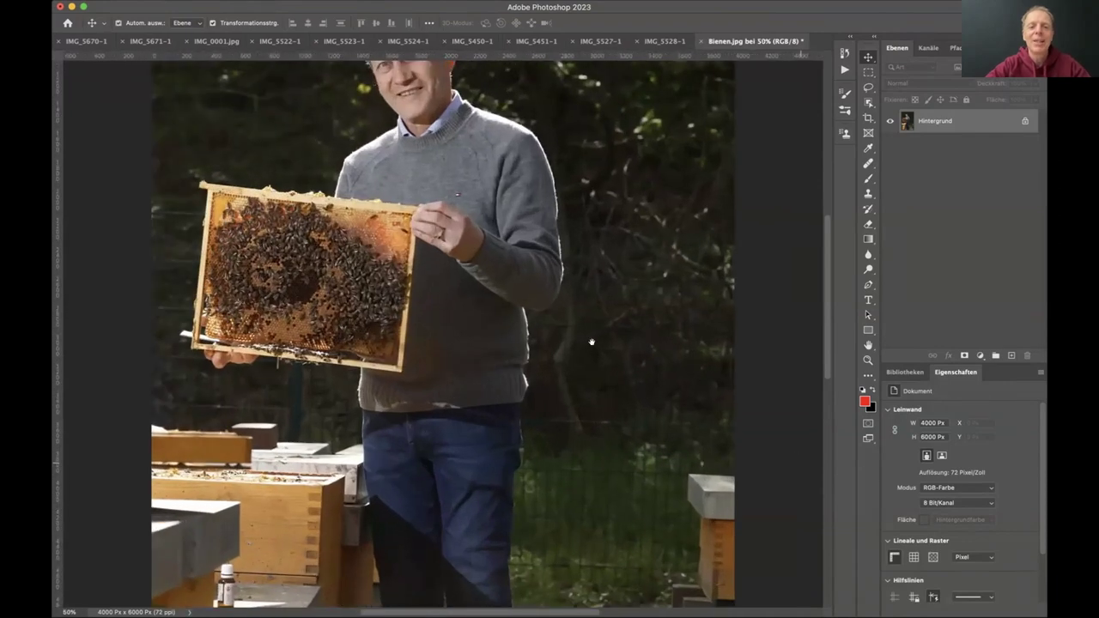
pyautogui.scroll(5, 564, 485)
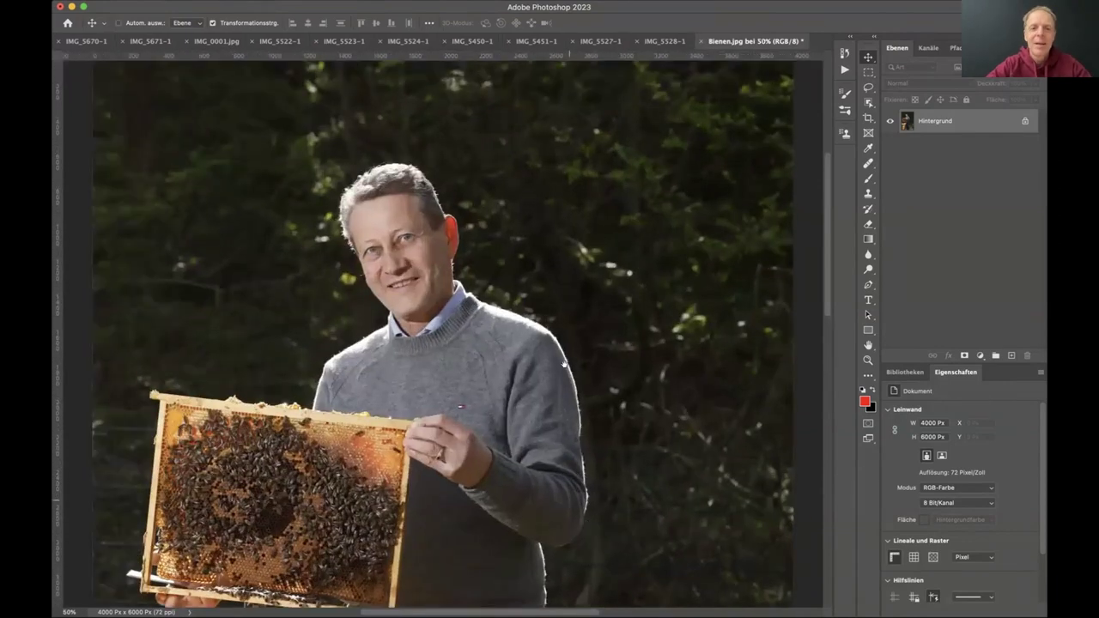
pyautogui.scroll(2, 554, 427)
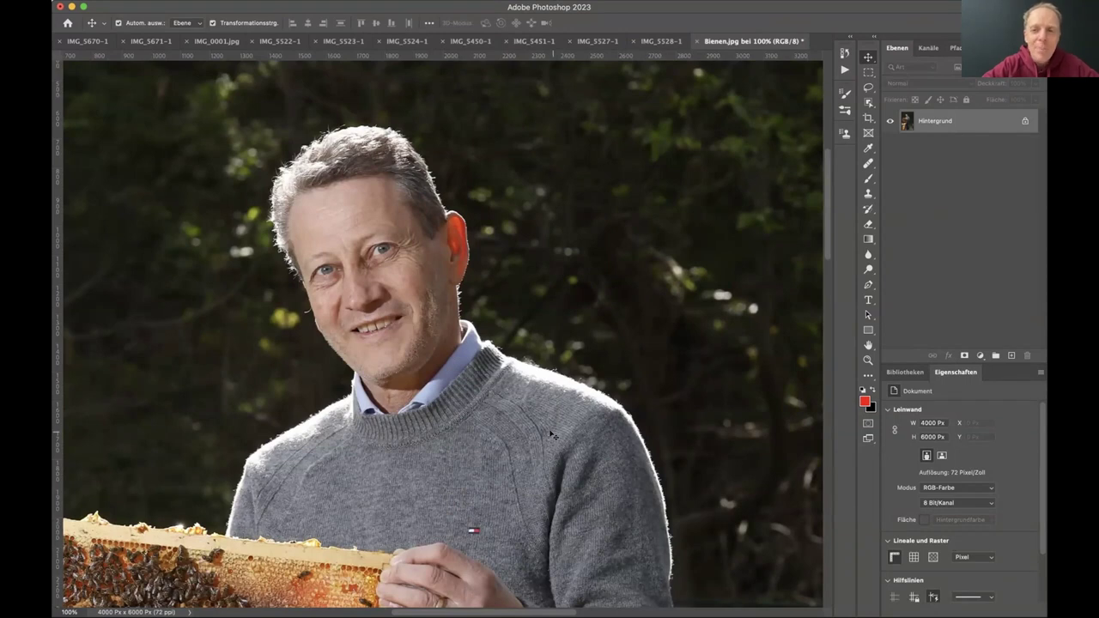
pyautogui.press('super+minus')
pyautogui.press('super+minus')
pyautogui.press('super+minus')
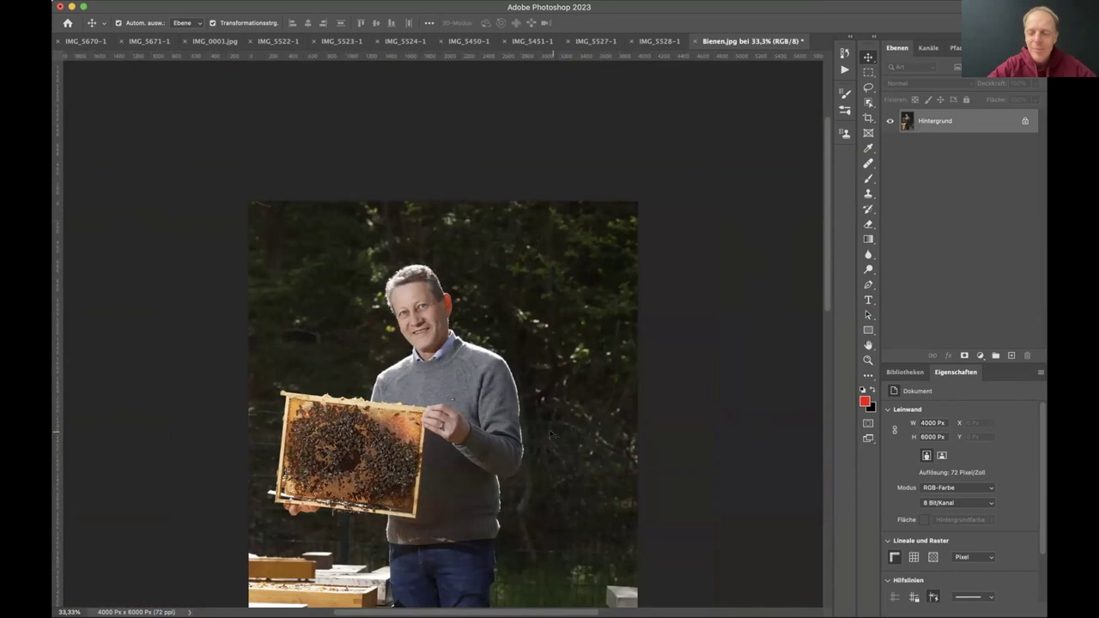
pyautogui.press('super+1')
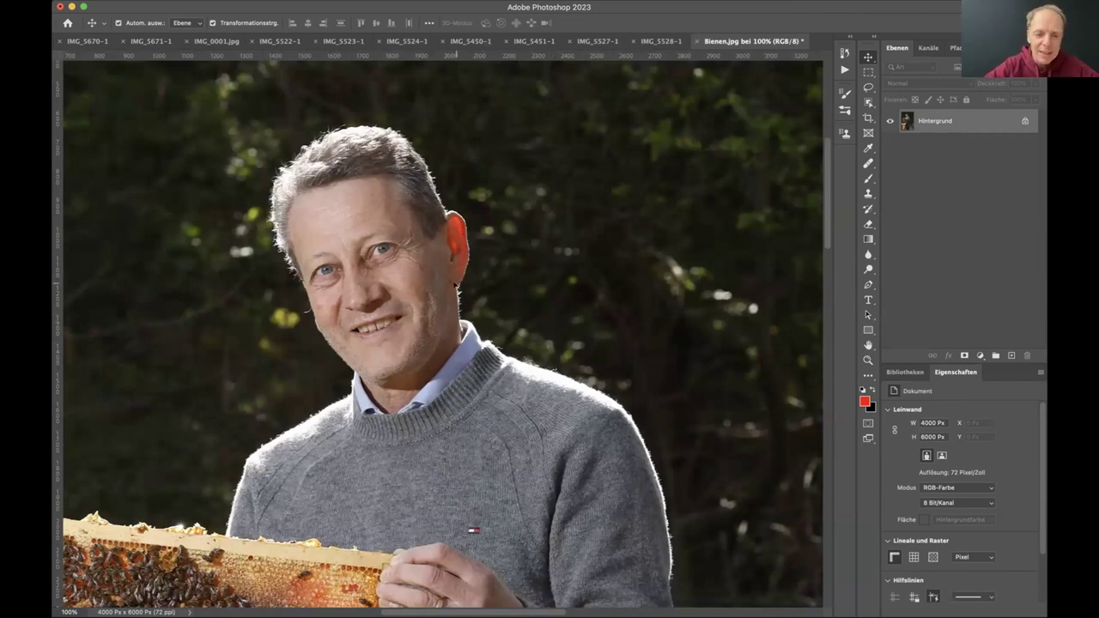
# - Add a Farbton/Sättigung adjustment layer above the photo with Sättigung at -51 and invert its mask to black
pyautogui.click(980, 356)
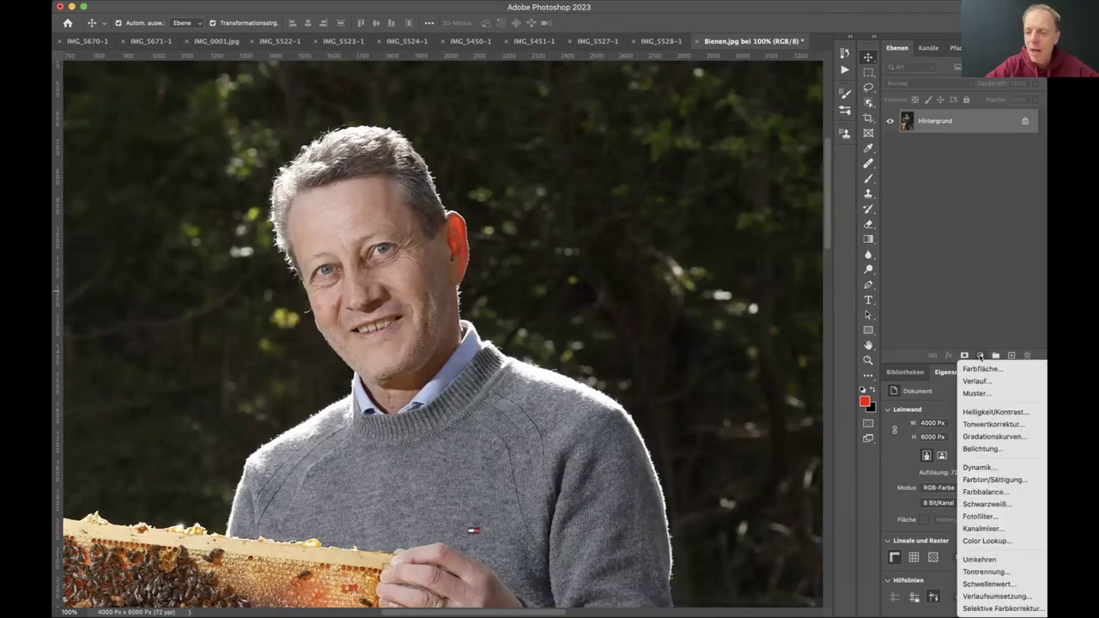
pyautogui.click(997, 478)
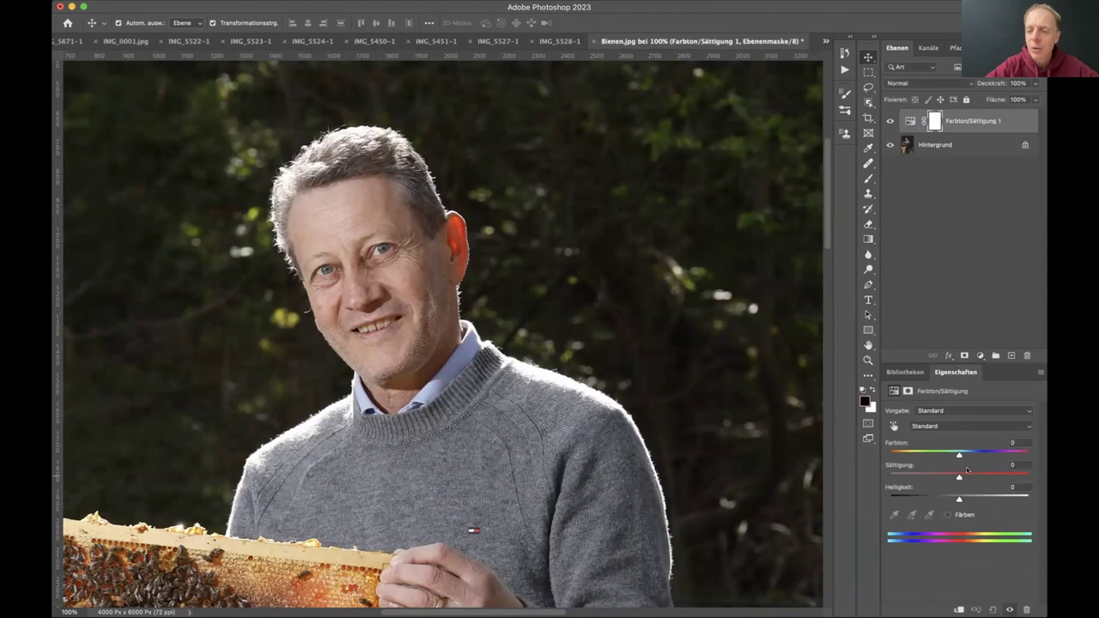
pyautogui.moveTo(959, 477); pyautogui.dragTo(922, 477)
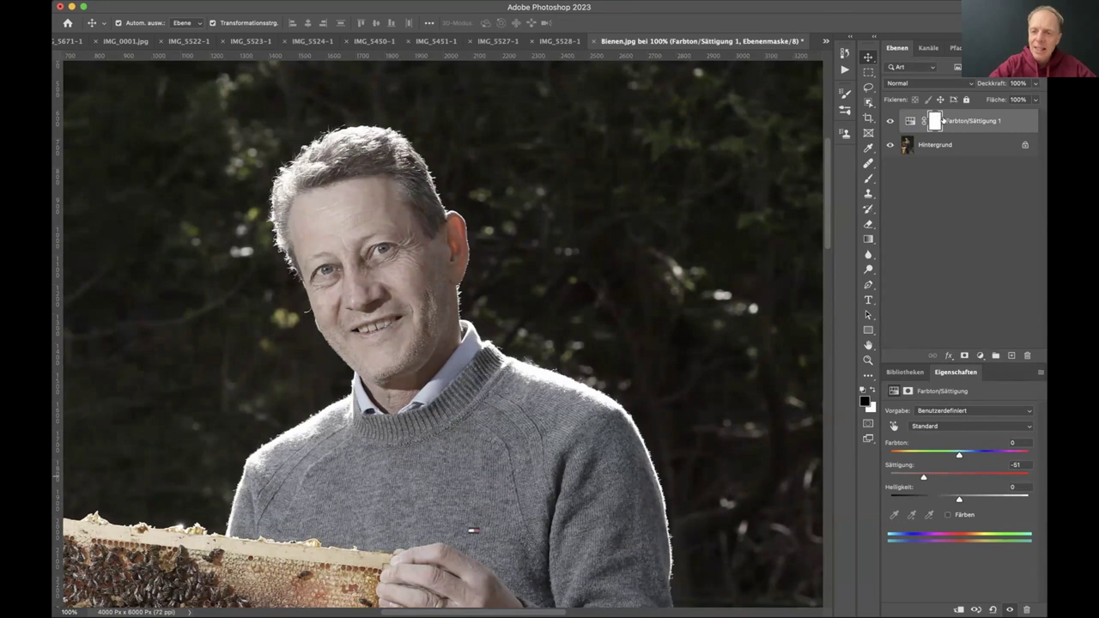
pyautogui.press('super+i')
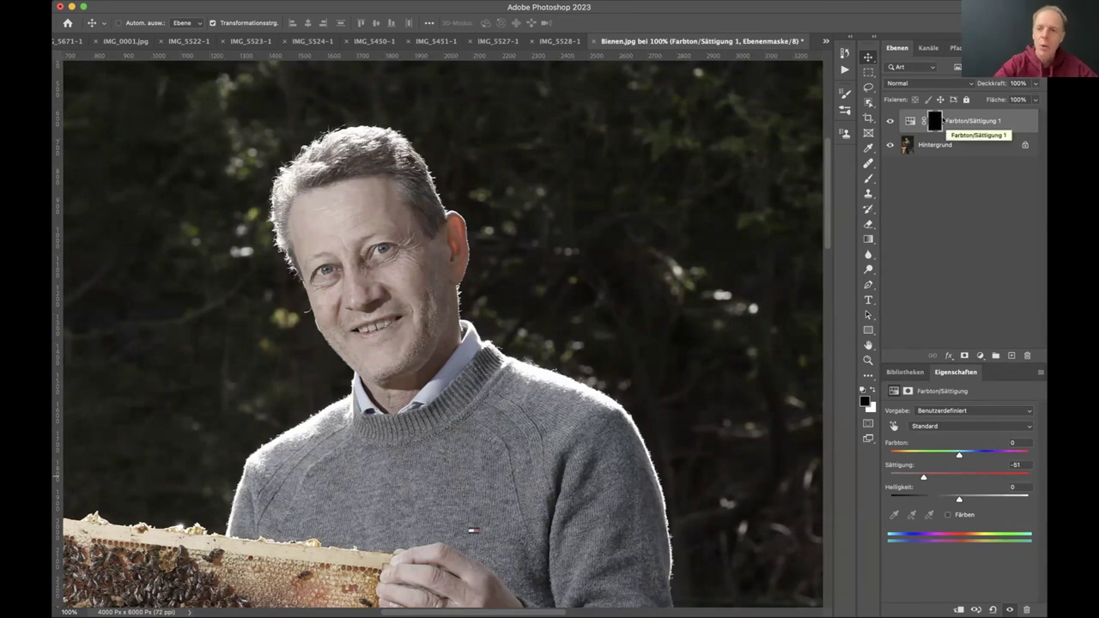
# - Desaturate the glowing red ear by painting white on the Farbton/Sättigung mask with an enlarged brush at 30% opacity
pyautogui.press('super+plus')
pyautogui.press('super+plus')
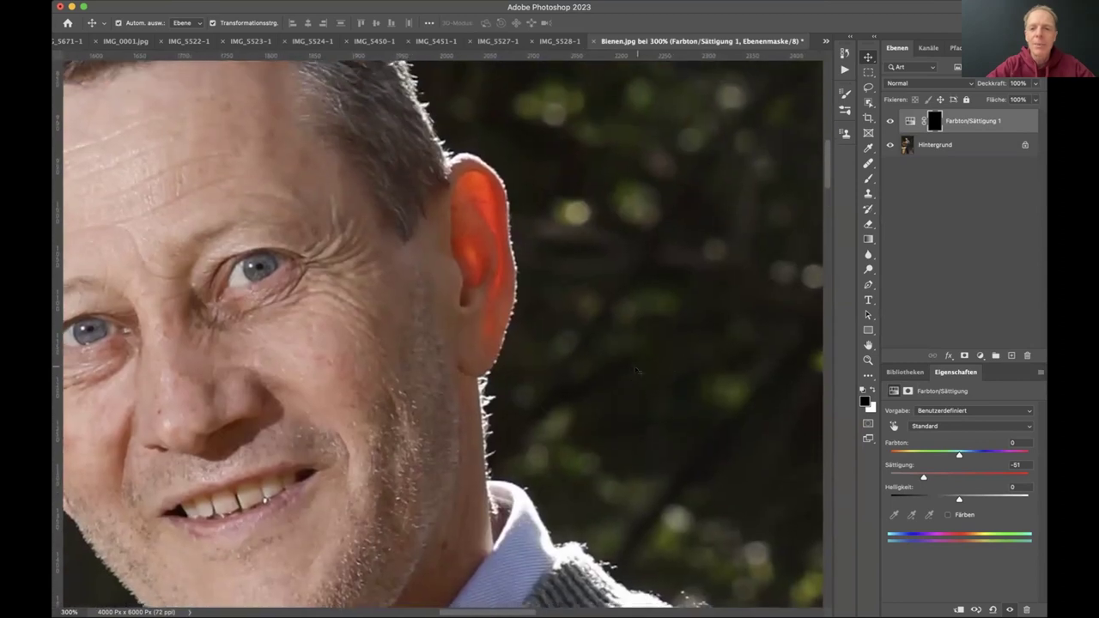
pyautogui.click(868, 178)
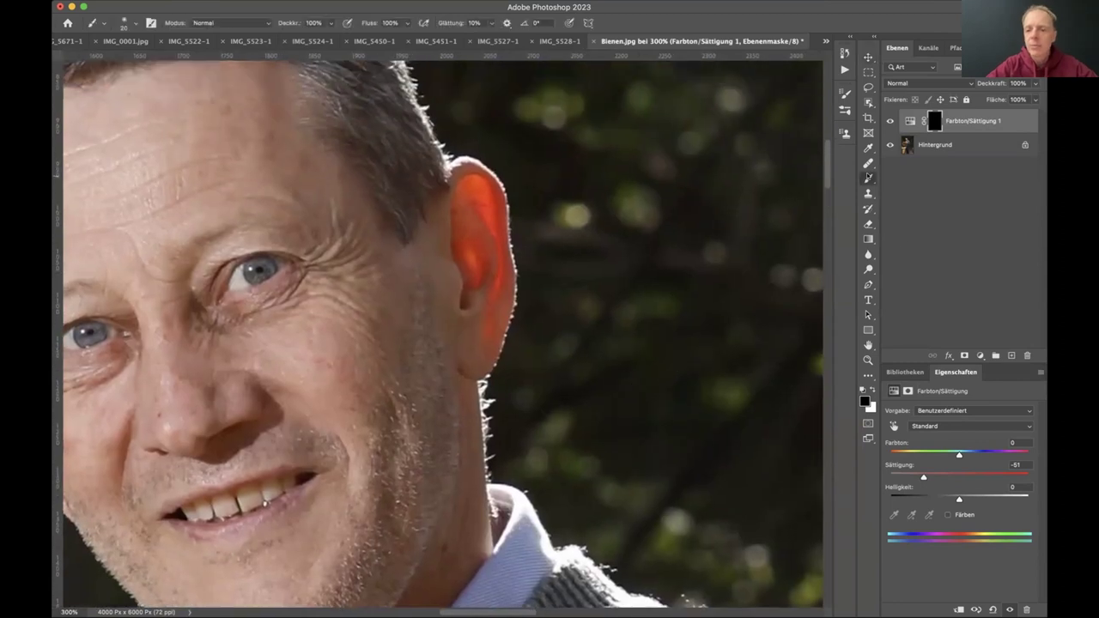
pyautogui.click(870, 389)
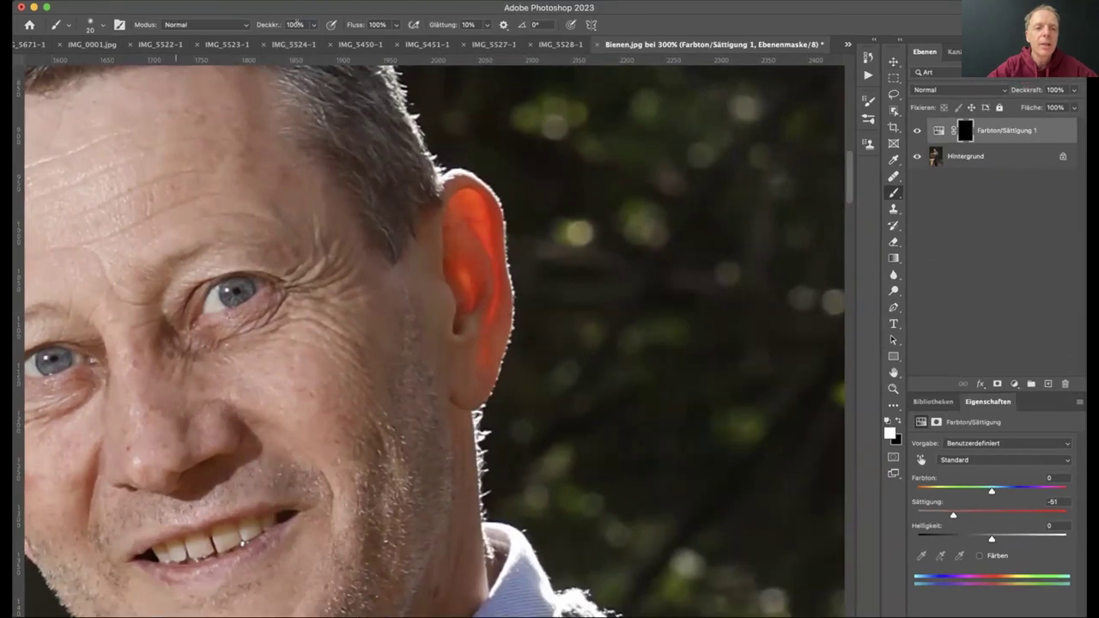
pyautogui.click(296, 24)
pyautogui.write('30')
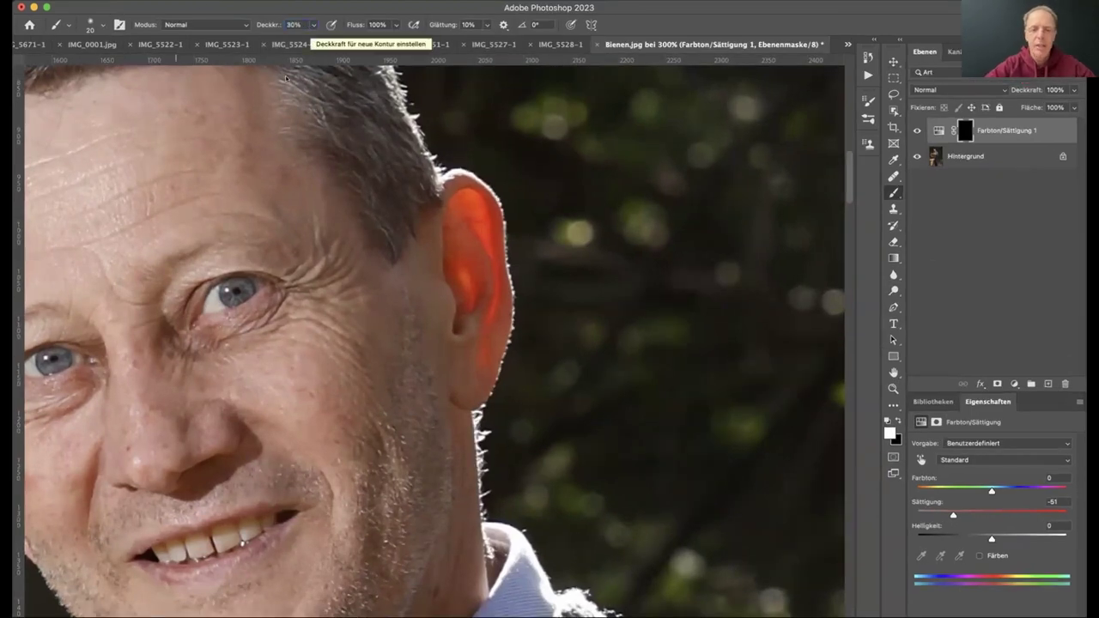
pyautogui.press(']')
pyautogui.press(']')
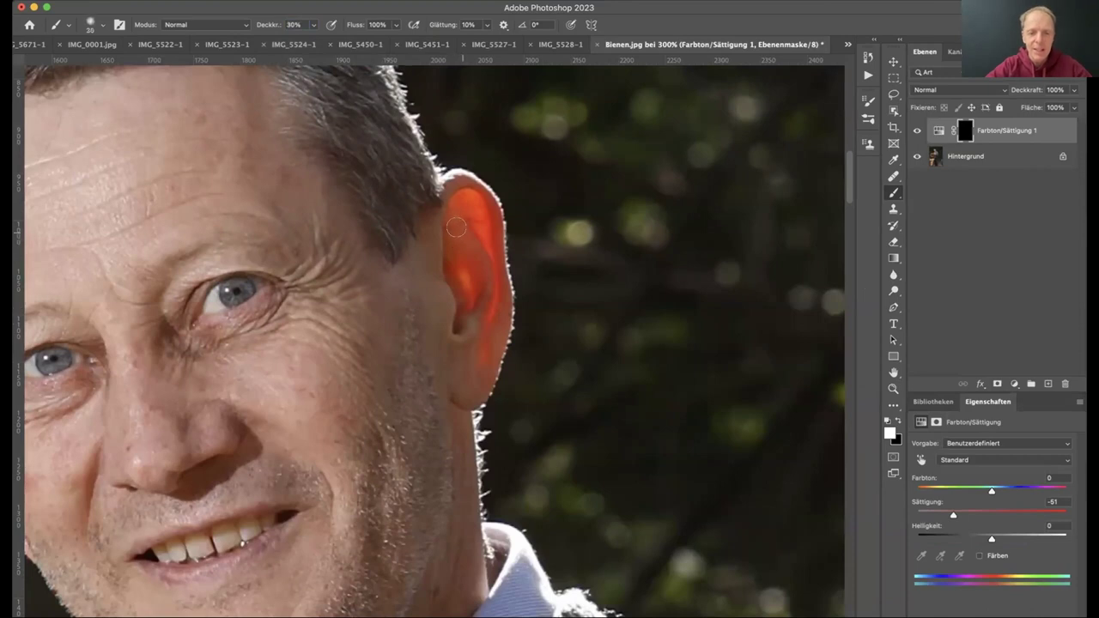
pyautogui.moveTo(459, 198)
pyautogui.mouseDown()
pyautogui.moveTo(479, 247)
pyautogui.moveTo(460, 195)
pyautogui.moveTo(477, 218)
pyautogui.moveTo(482, 281)
pyautogui.moveTo(469, 369)
pyautogui.moveTo(466, 195)
pyautogui.mouseUp()
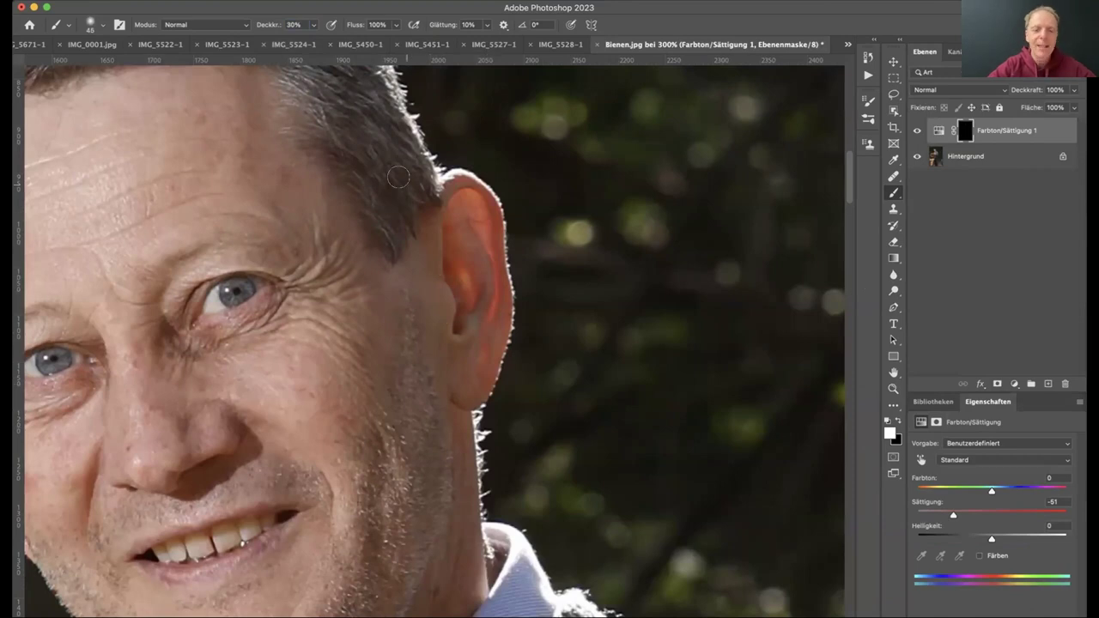
# - Compare the portrait with and without the Farbton/Sättigung adjustment at 100% magnification
pyautogui.scroll(-1, 407, 185)
pyautogui.scroll(-5, 407, 185)
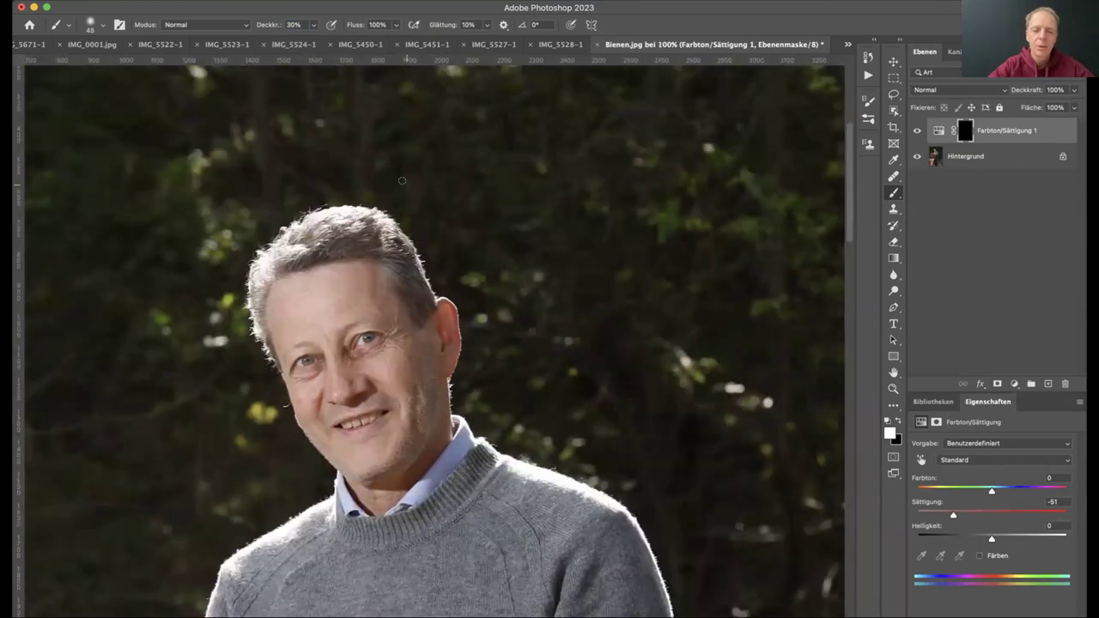
pyautogui.click(917, 130)
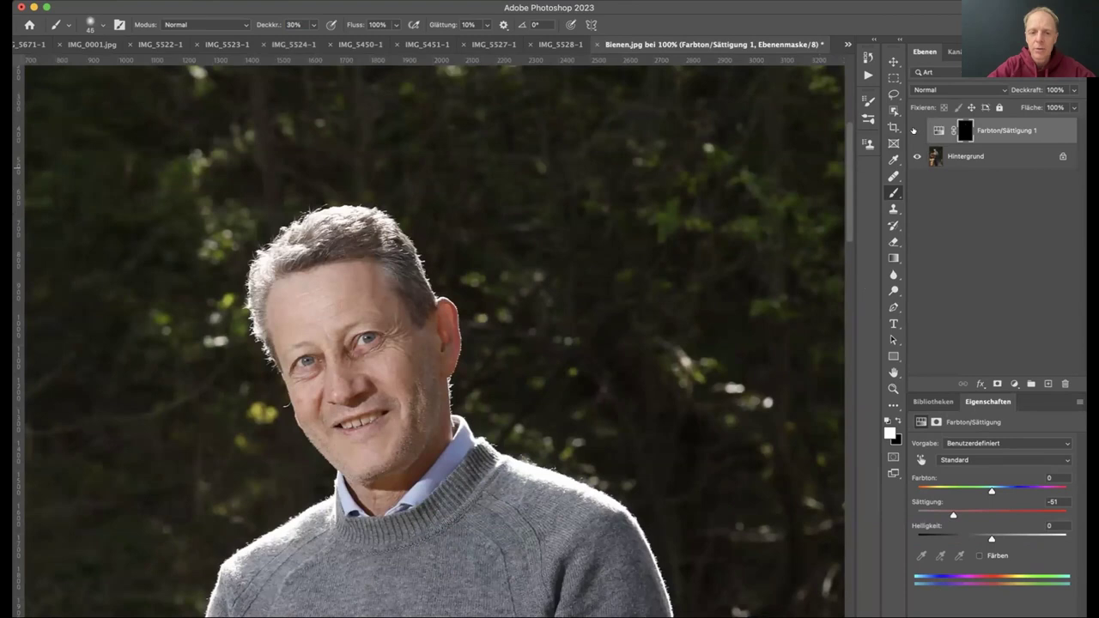
pyautogui.click(916, 131)
pyautogui.click(916, 131)
pyautogui.click(916, 130)
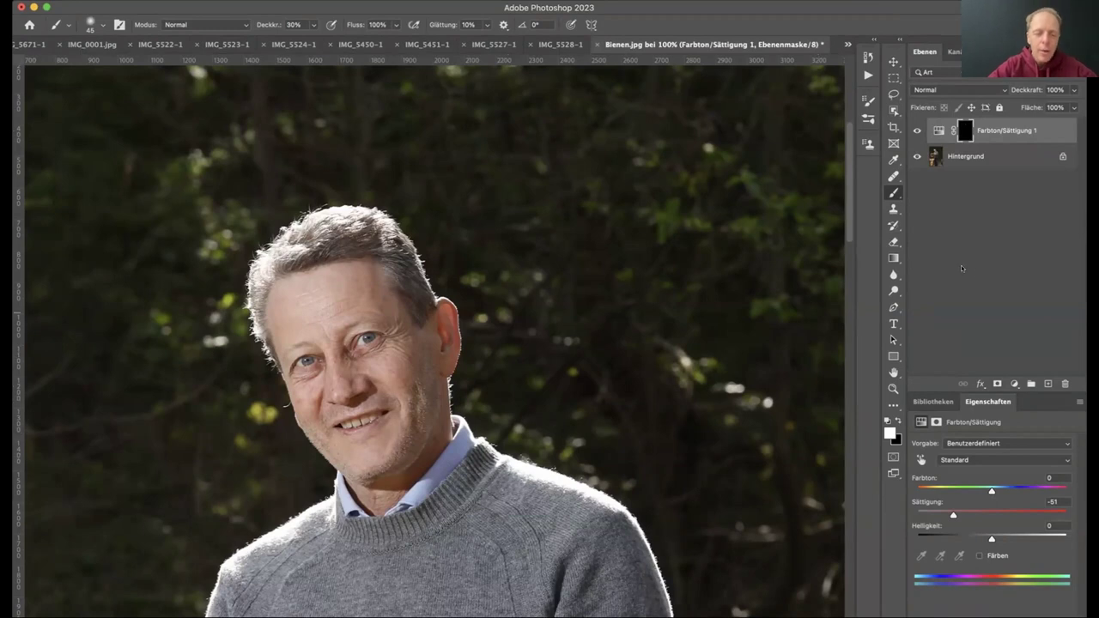
# - Add a Gradationskurven adjustment layer, lower the curve's white endpoint to roughly half output, and invert the mask to black
pyautogui.press('super+plus')
pyautogui.press('super+plus')
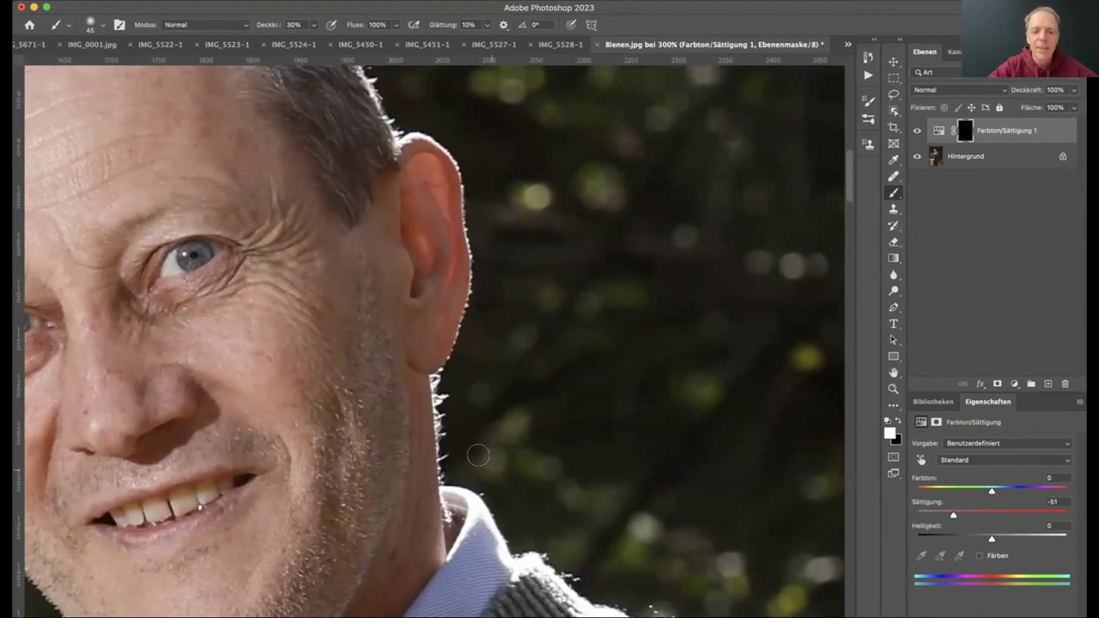
pyautogui.click(1014, 384)
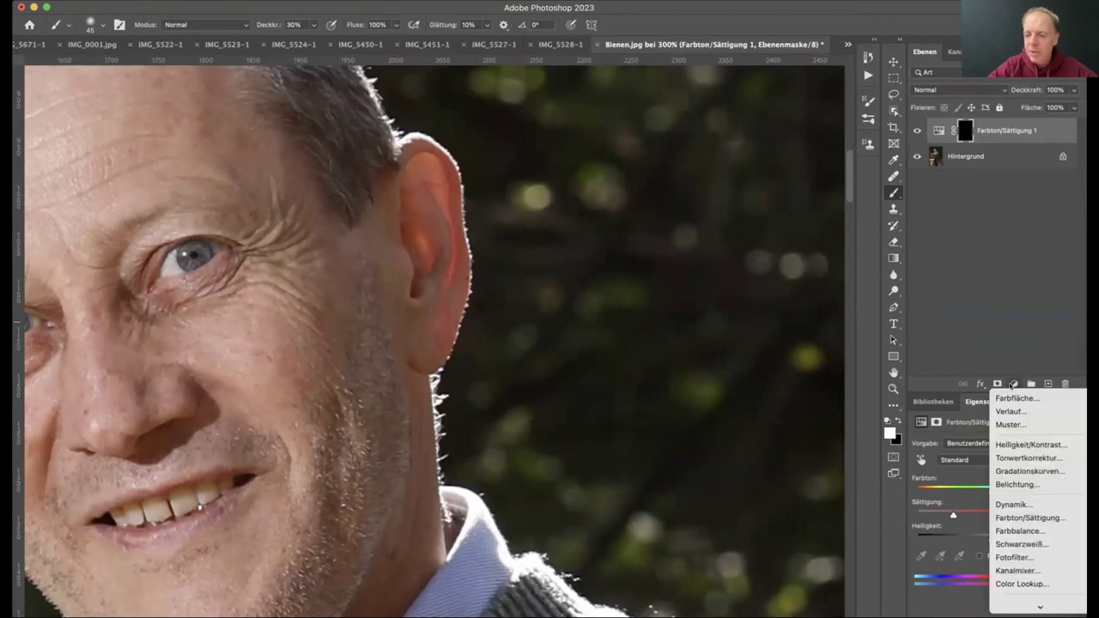
pyautogui.click(1033, 471)
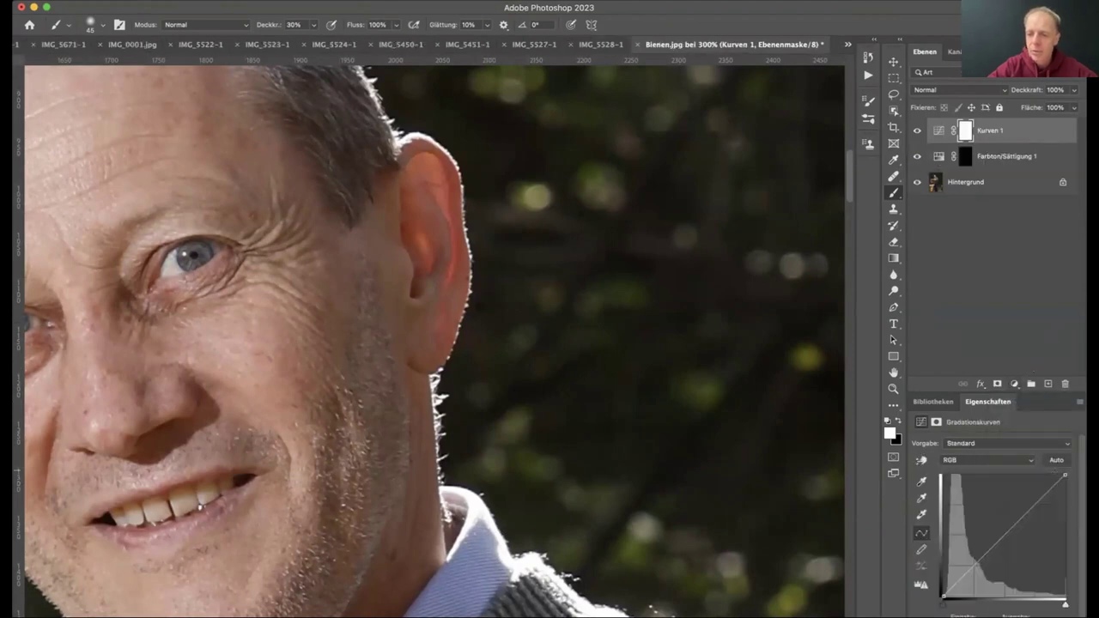
pyautogui.moveTo(1065, 474); pyautogui.dragTo(1064, 530)
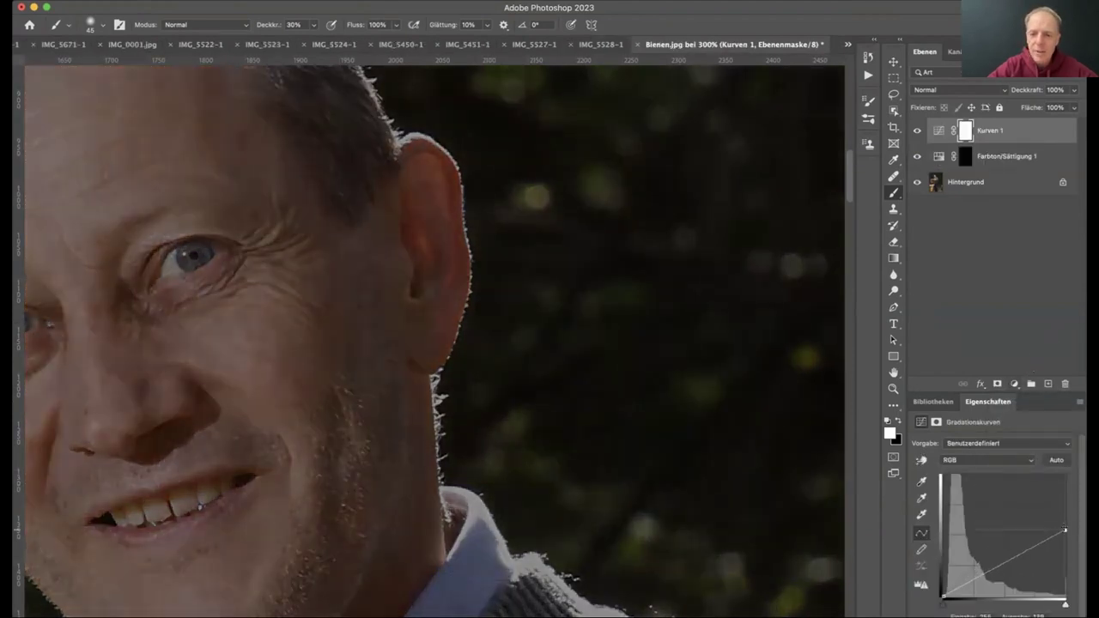
pyautogui.press('super+i')
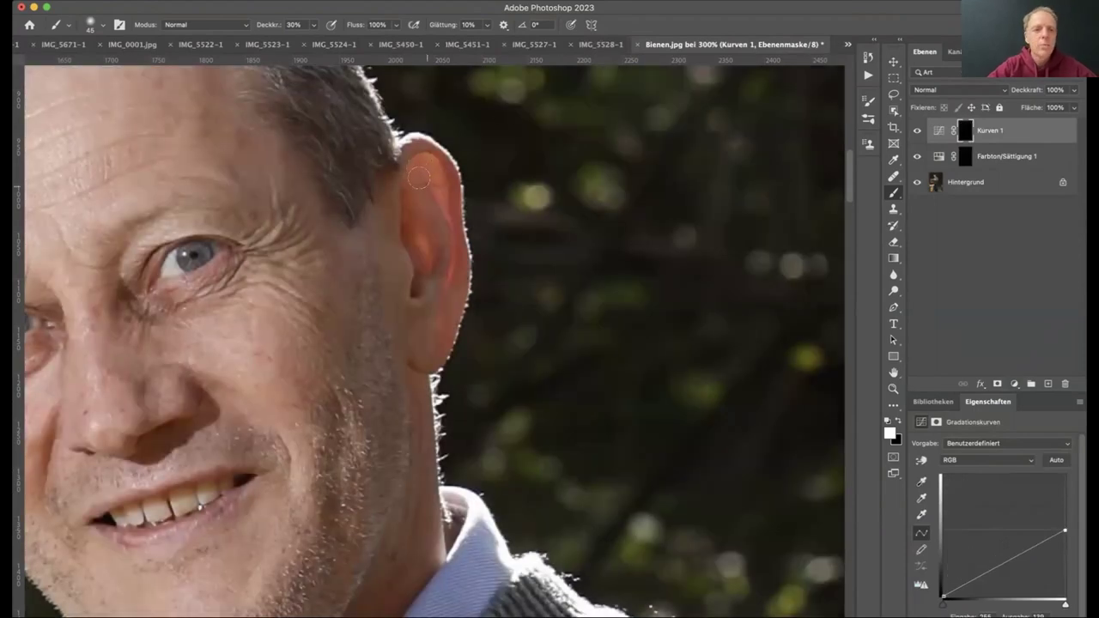
# - Darken the ear's bright areas by painting white on the Kurven 1 mask, reducing the brush to 15 px at 20% opacity
pyautogui.press('[')
pyautogui.press('[')
pyautogui.press('[')
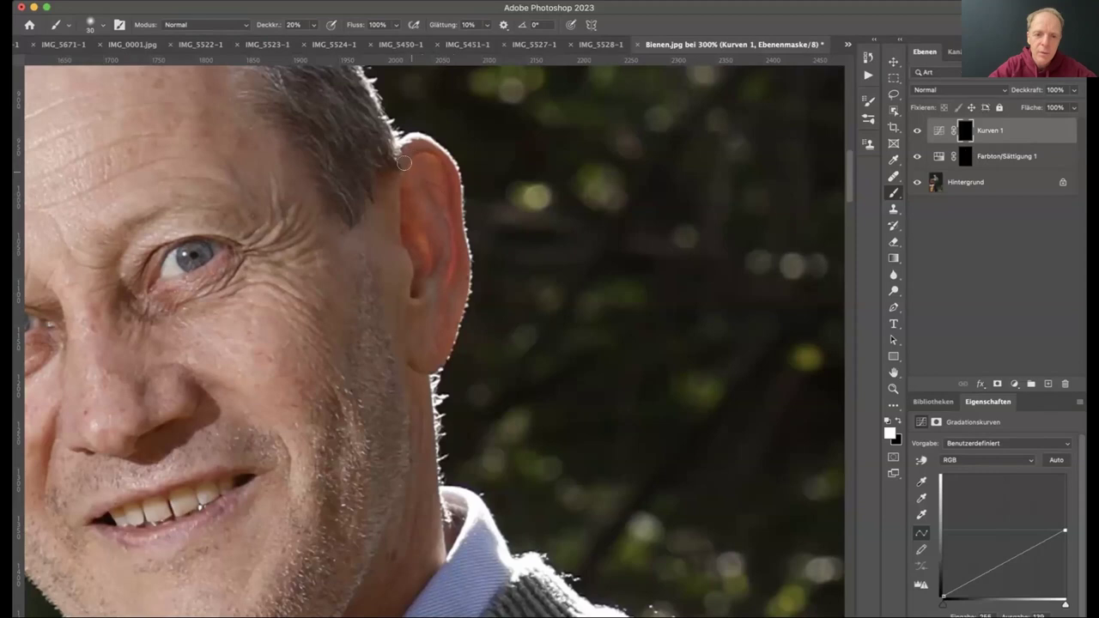
pyautogui.press('[')
pyautogui.press('[')
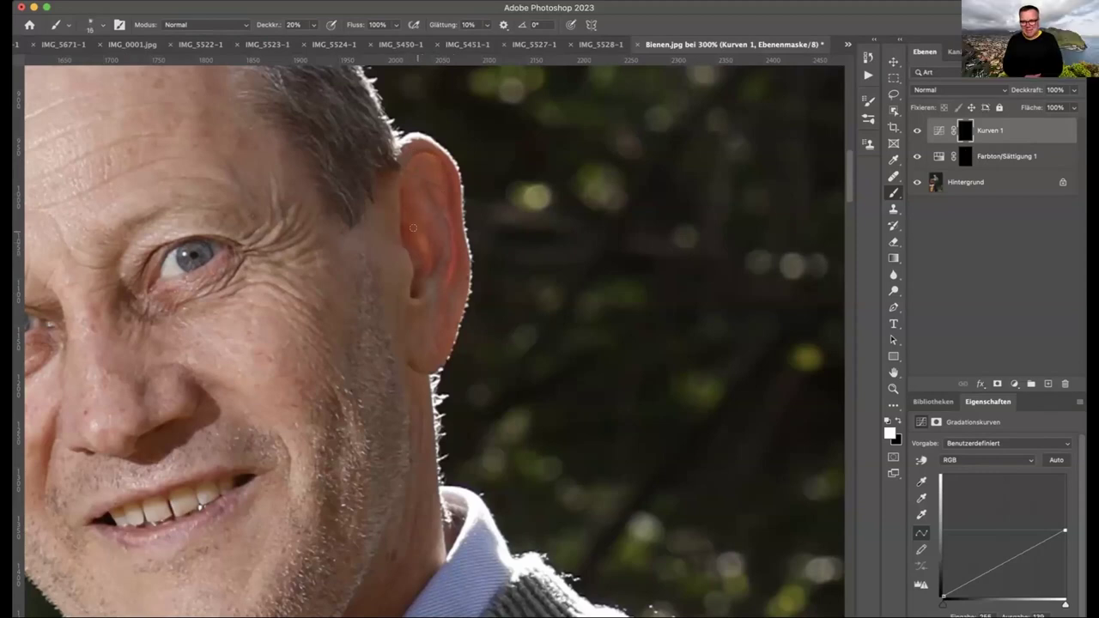
pyautogui.press('[')
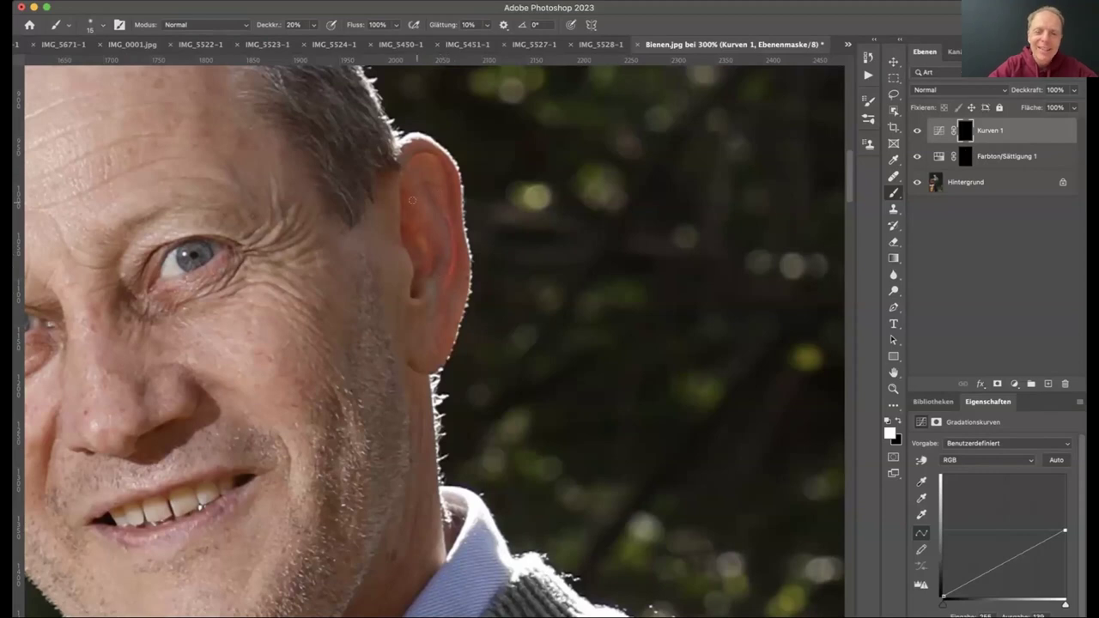
# - Examine the retouched ear in the whole image and at several magnifications up to 100%
pyautogui.press('super+minus')
pyautogui.press('super+minus')
pyautogui.press('super+minus')
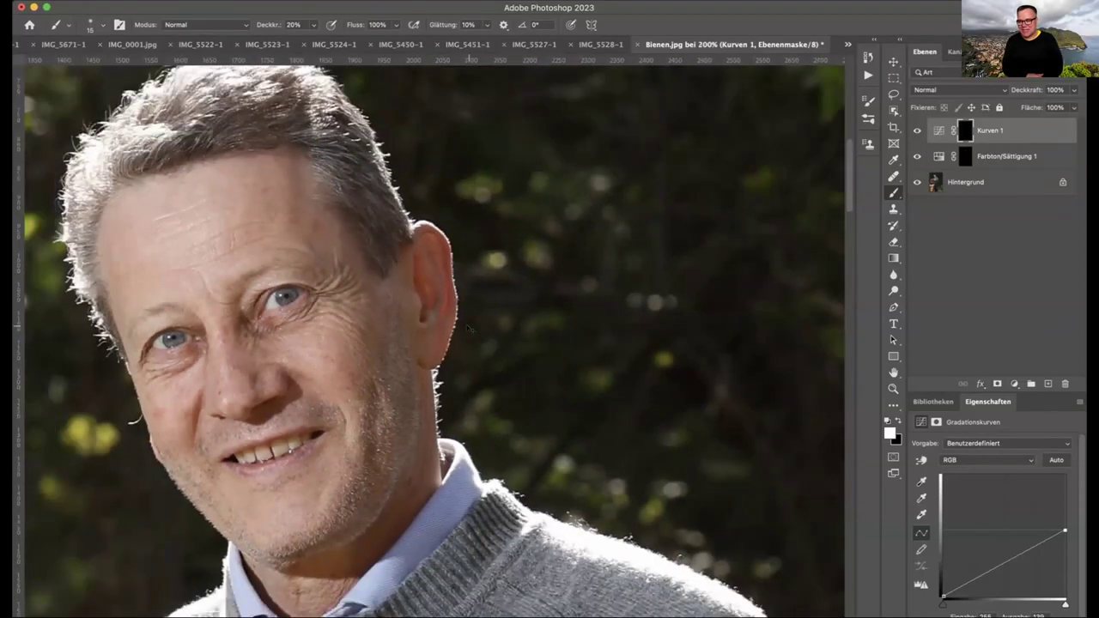
pyautogui.scroll(-5, 499, 320)
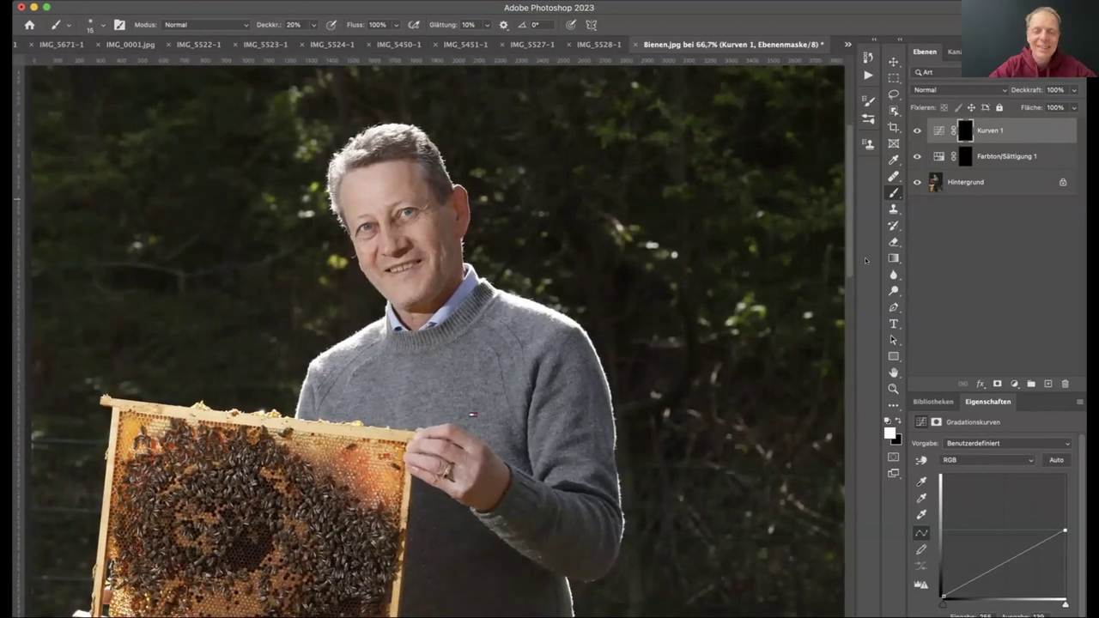
pyautogui.press('super+minus')
pyautogui.press('super+minus')
pyautogui.press('super+minus')
pyautogui.press('super+minus')
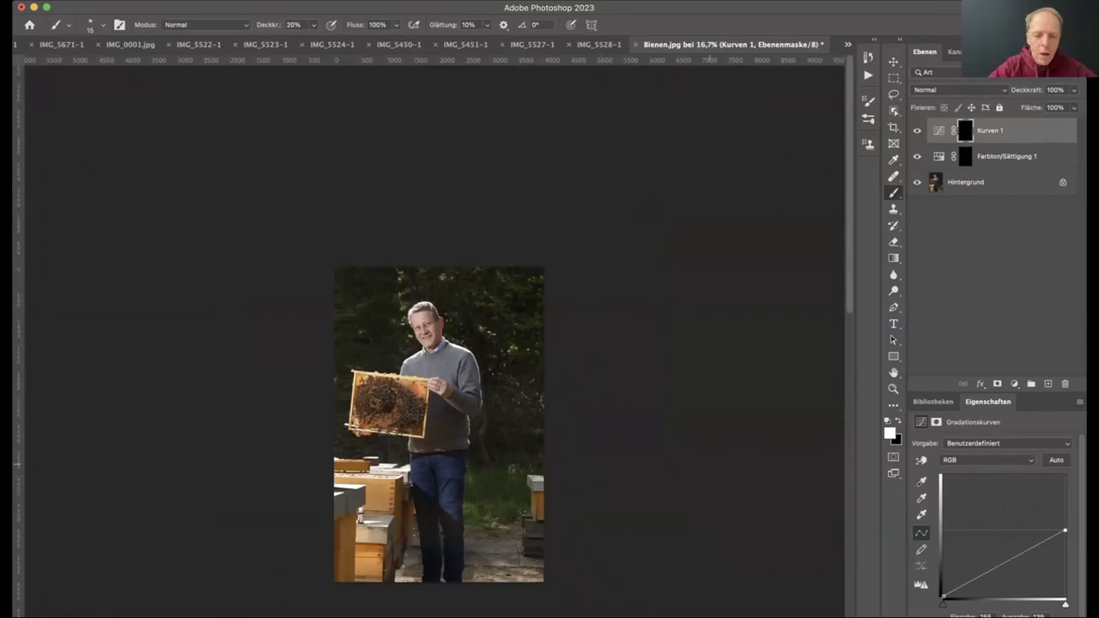
pyautogui.press('super+plus')
pyautogui.press('super+plus')
pyautogui.press('super+plus')
pyautogui.press('super+plus')
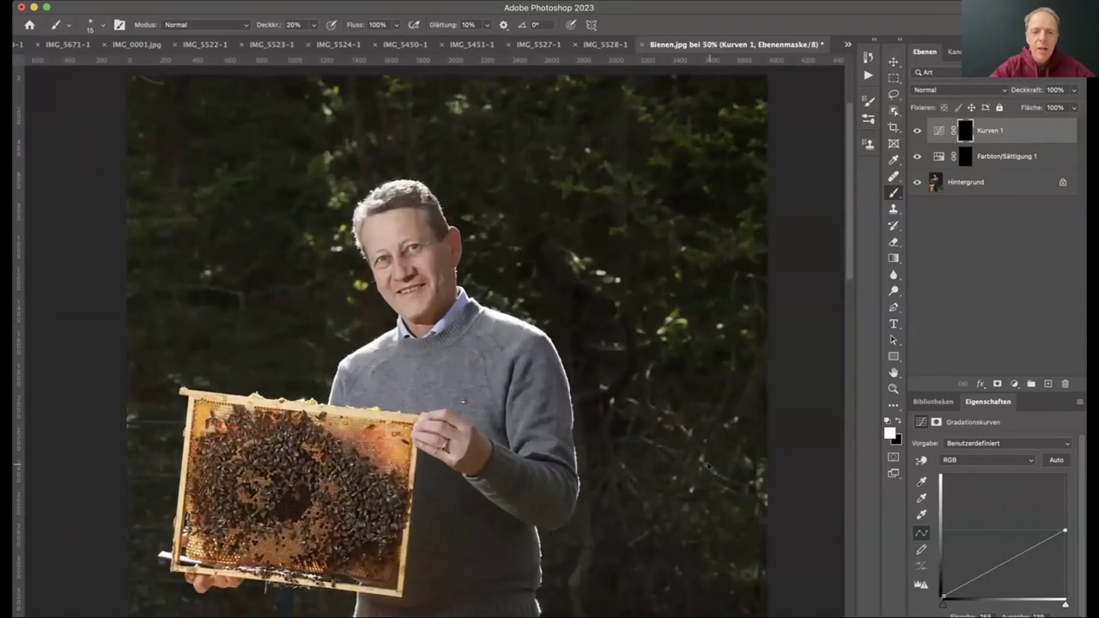
pyautogui.scroll(2, 574, 248)
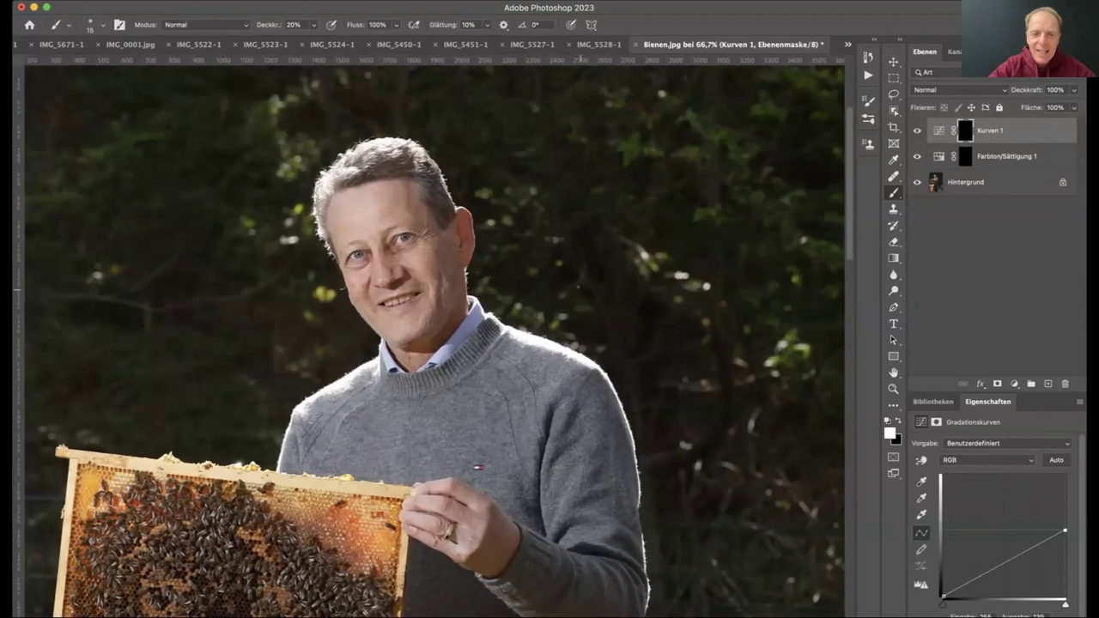
pyautogui.scroll(5, 601, 275)
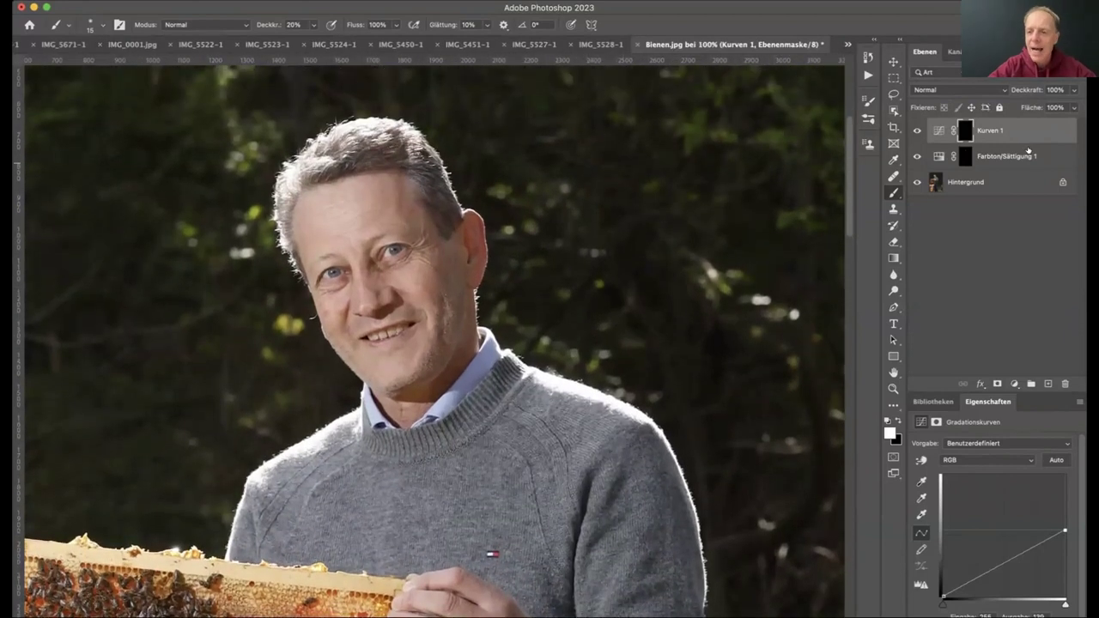
# - Group the Kurven 1 and Farbton/Sättigung 1 layers and toggle the group's visibility to compare before and after
pyautogui.keyDown('shift'); pyautogui.click(1028, 151); pyautogui.keyUp('shift')
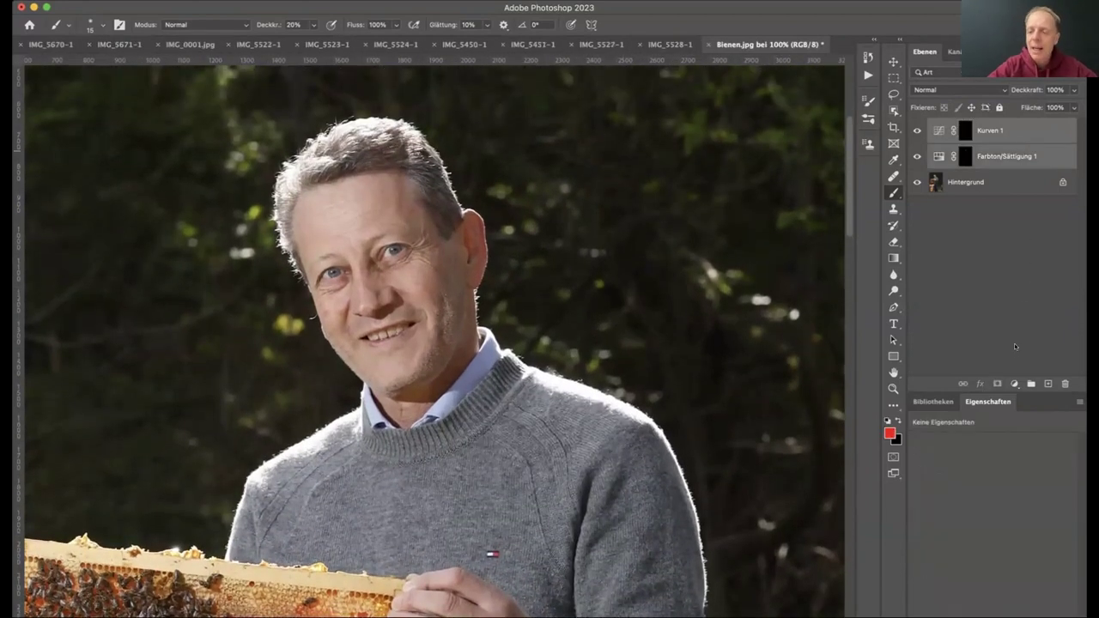
pyautogui.click(1032, 383)
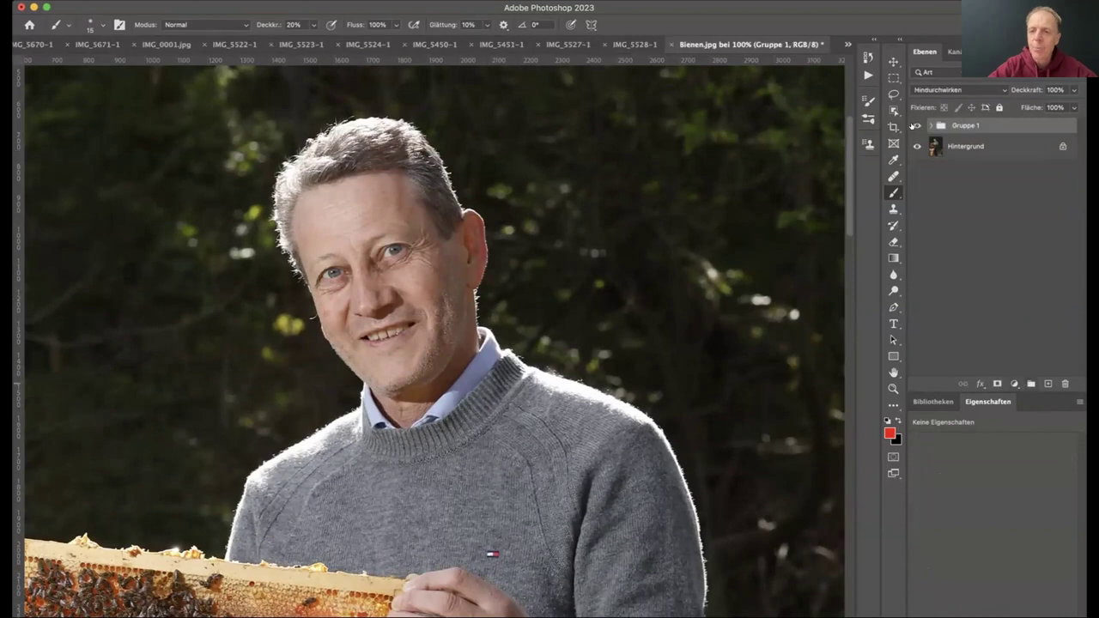
pyautogui.click(915, 126)
pyautogui.click(915, 126)
pyautogui.click(915, 126)
pyautogui.click(915, 126)
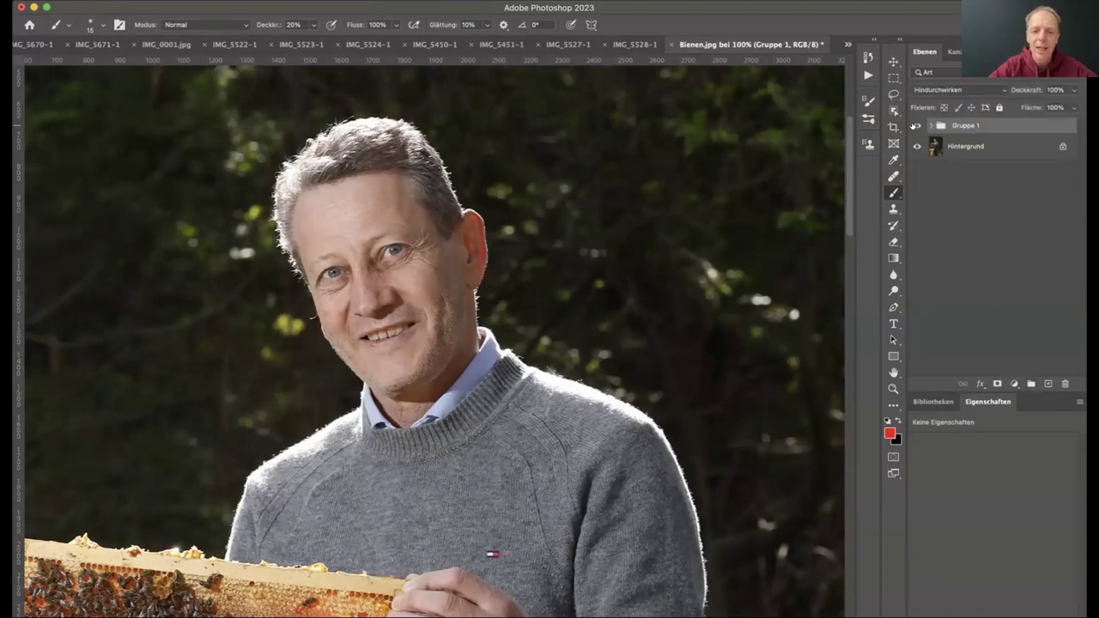
# - Crop the photo at its original proportions, trimming the image's top, right and bottom edges to frame the beekeeper more tightly
pyautogui.press('super+minus')
pyautogui.press('super+minus')
pyautogui.press('super+minus')
pyautogui.press('super+minus')
pyautogui.press('super+minus')
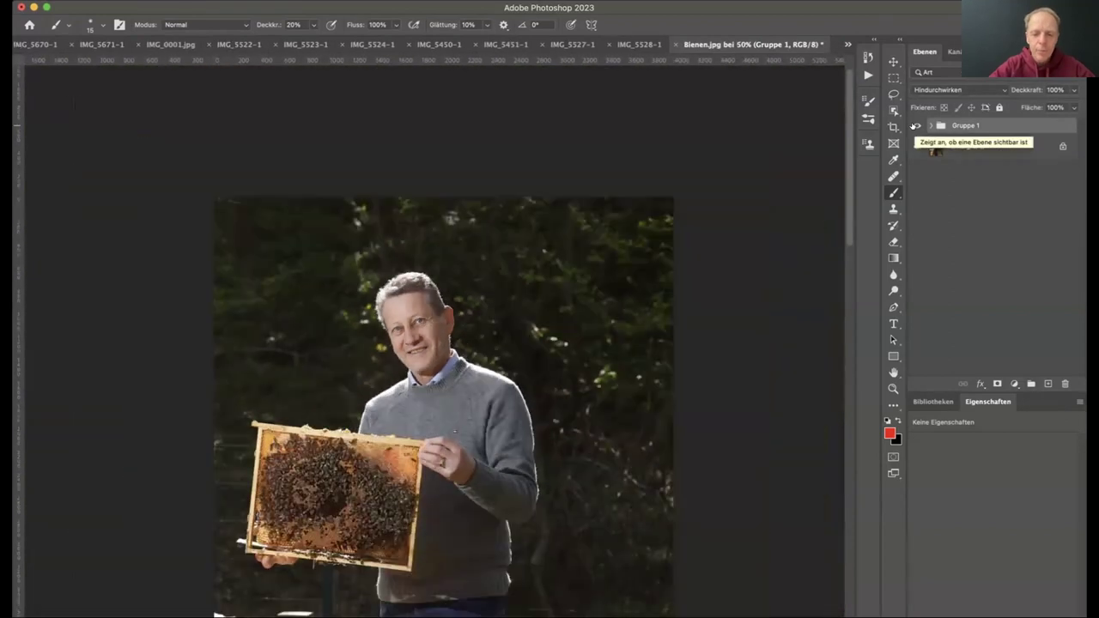
pyautogui.scroll(-3, 600, 227)
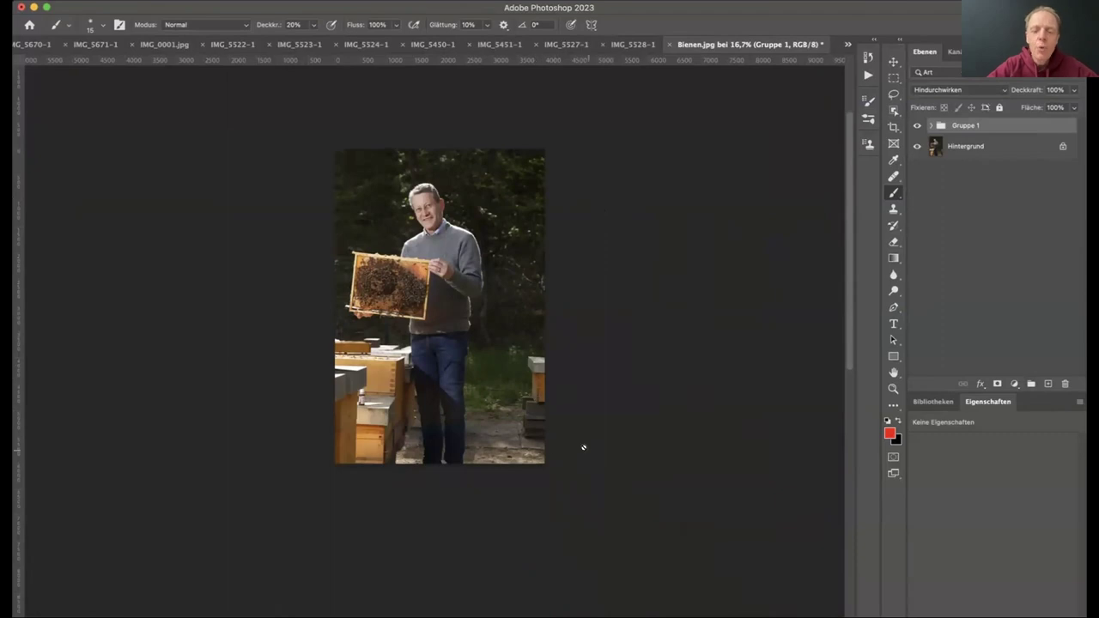
pyautogui.click(893, 124)
pyautogui.click(267, 25)
pyautogui.click(125, 25)
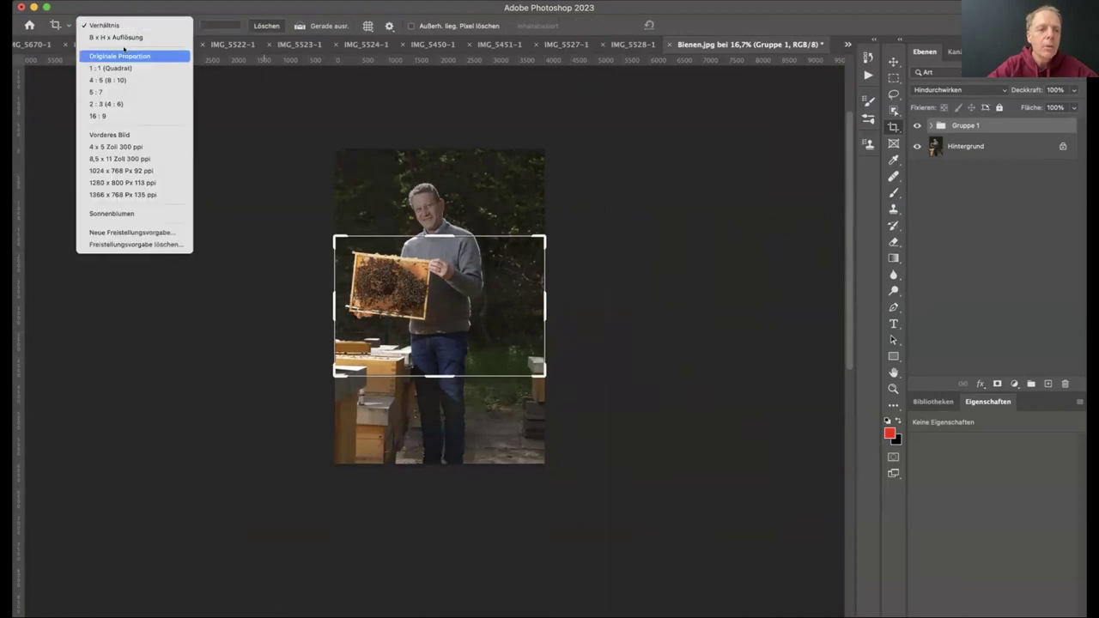
pyautogui.click(124, 56)
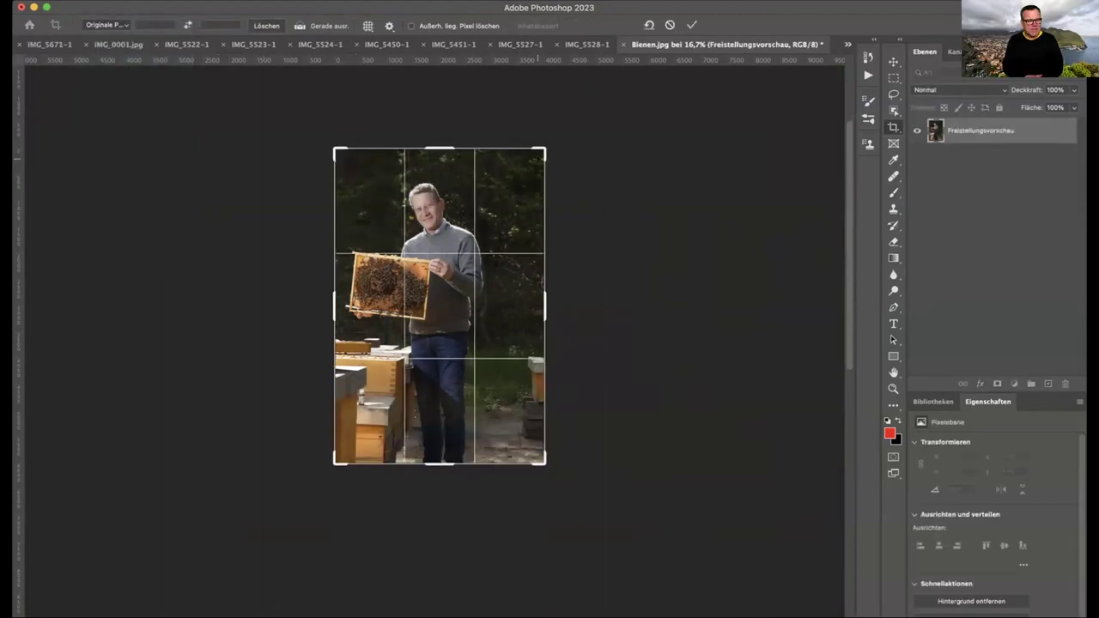
pyautogui.moveTo(544, 149); pyautogui.dragTo(537, 160)
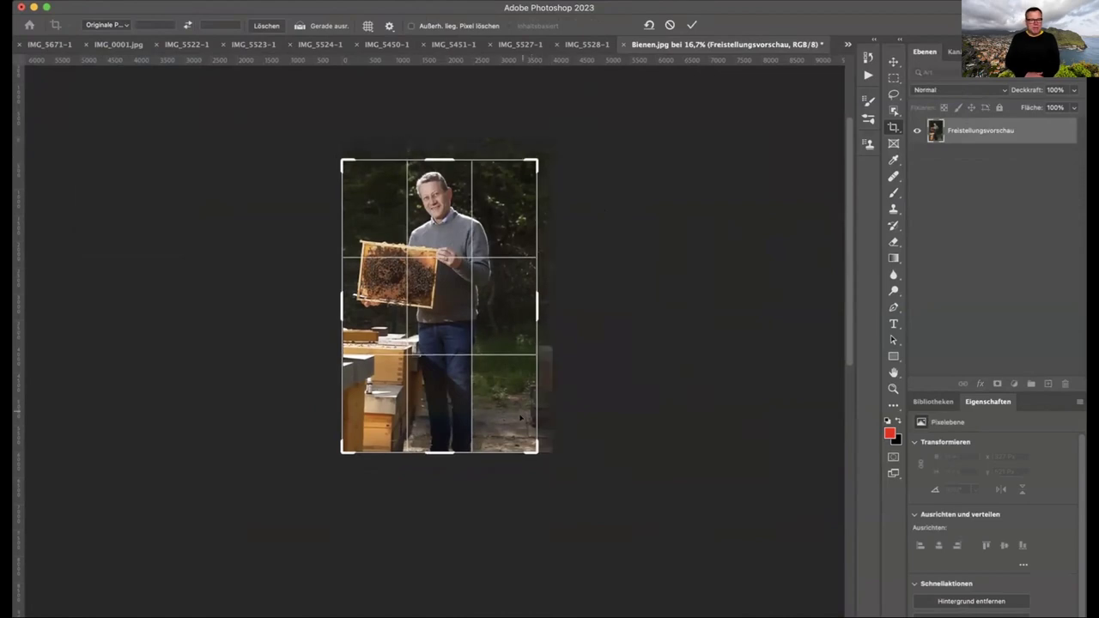
pyautogui.moveTo(534, 453); pyautogui.dragTo(515, 428)
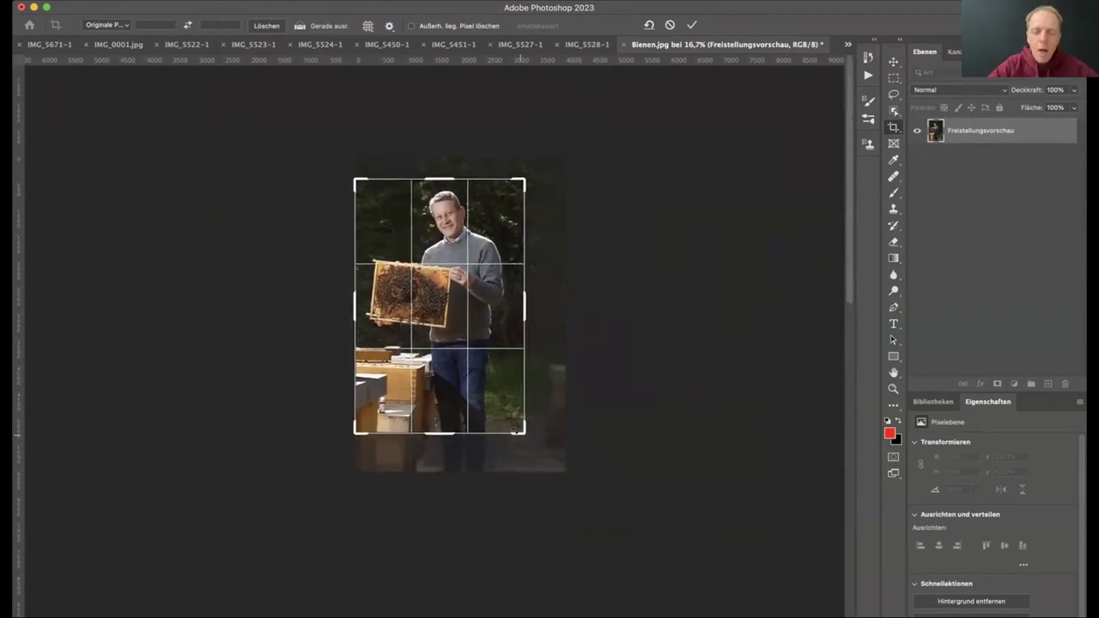
pyautogui.press('Return')
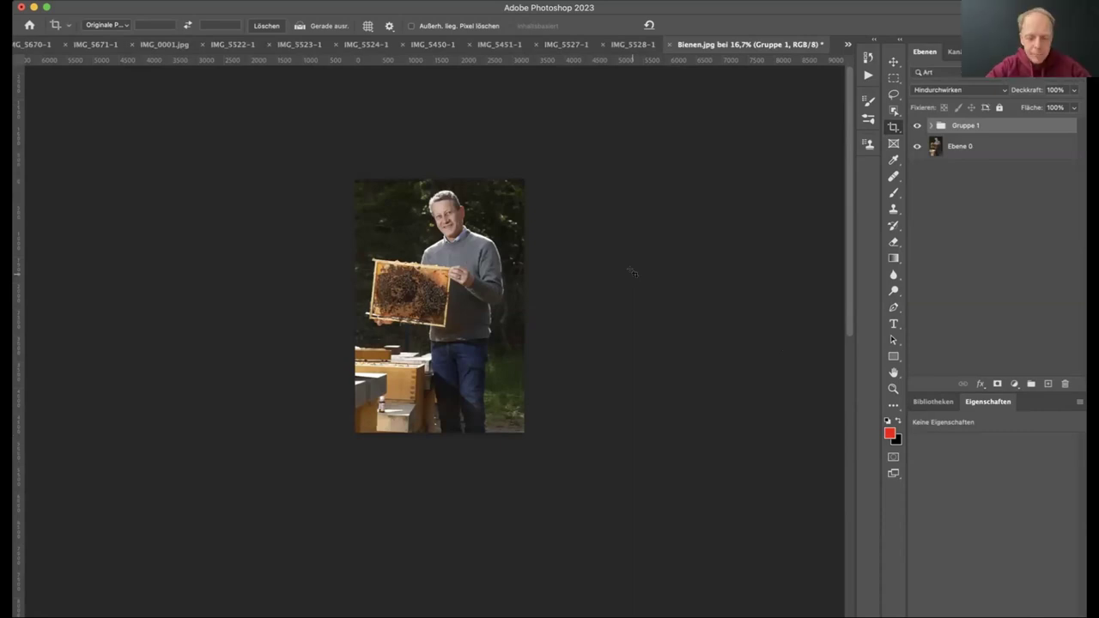
# - Add an empty pixel layer above Gruppe 1 for retouching the background
pyautogui.press('super+plus')
pyautogui.press('super+plus')
pyautogui.moveTo(469, 370); pyautogui.dragTo(462, 434)
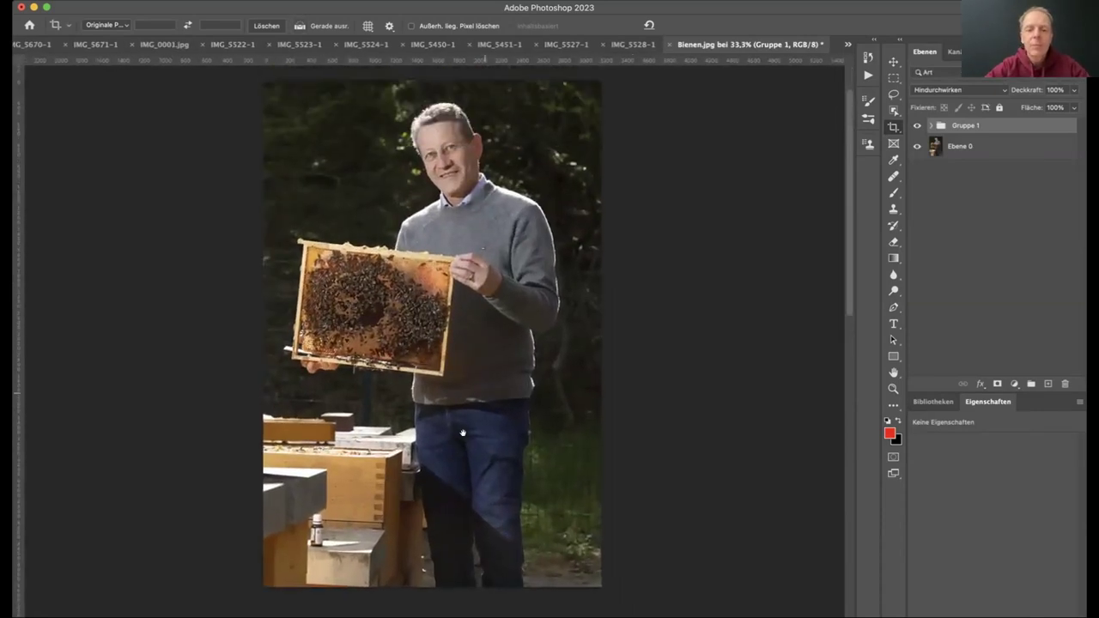
pyautogui.press('super+plus')
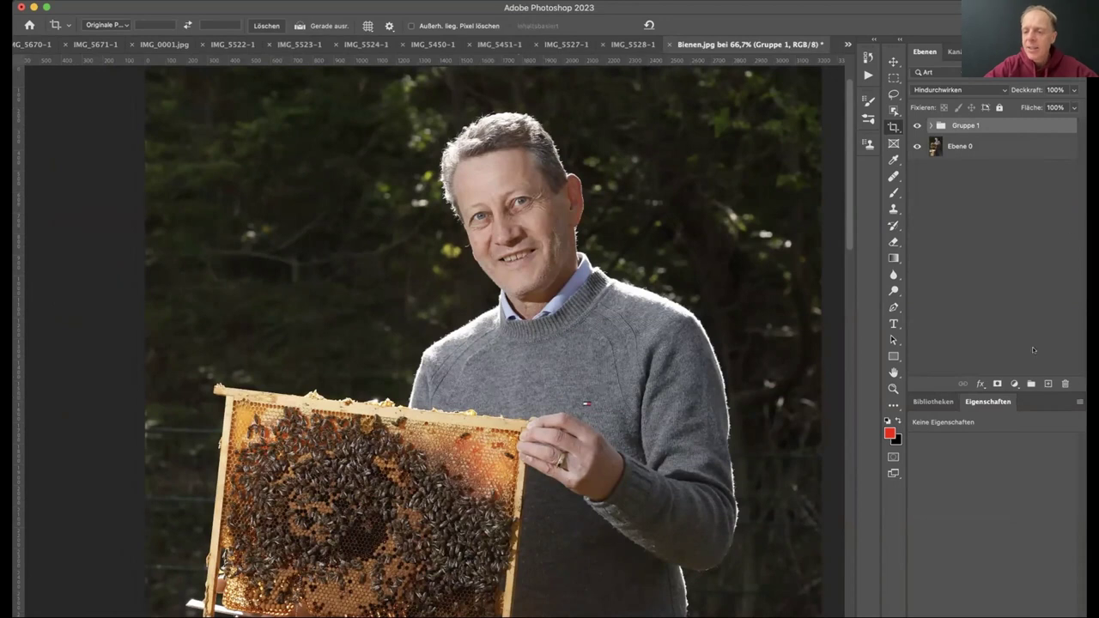
pyautogui.click(1048, 384)
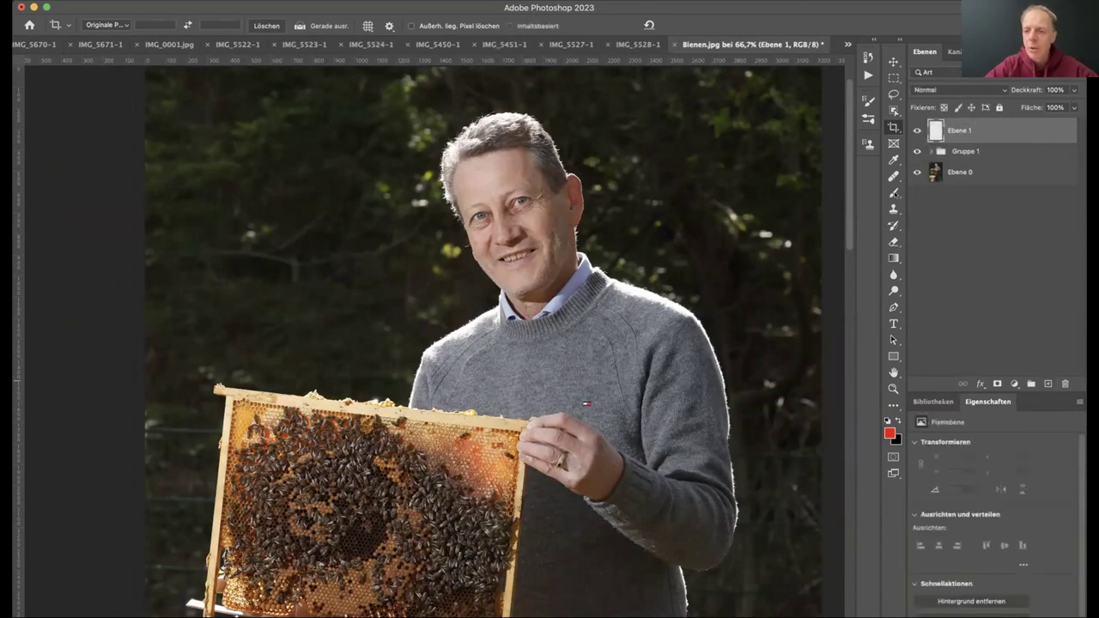
# - Remove the bright leaves in the background beside the man's face on Ebene 1 with the Reparatur-Pinsel, sampling from nearby dark foliage
pyautogui.click(894, 176)
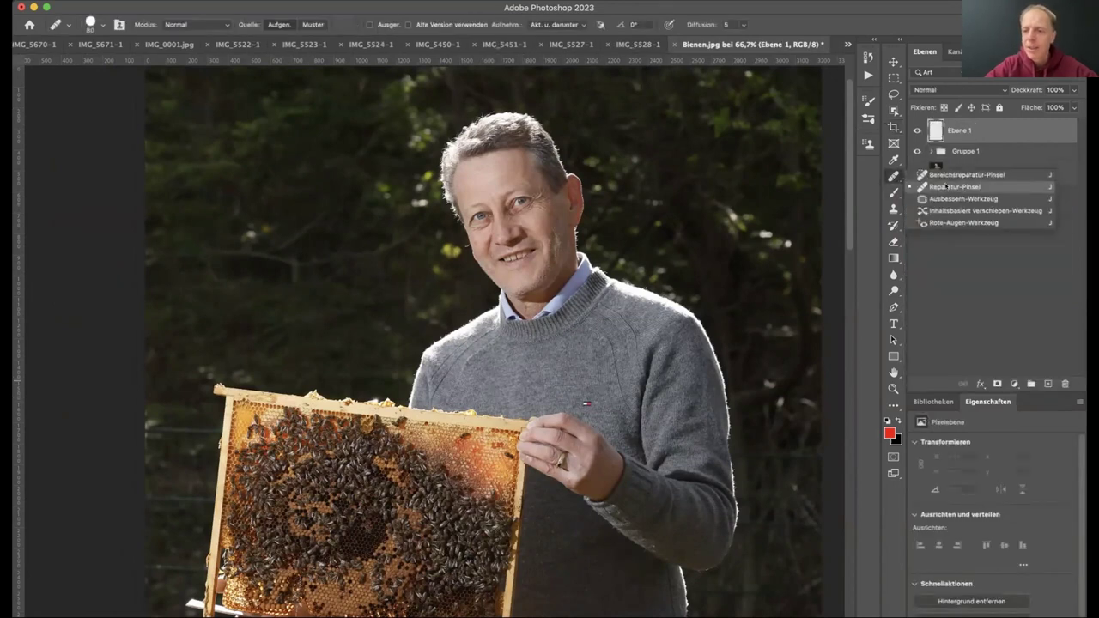
pyautogui.click(946, 185)
pyautogui.keyDown('alt'); pyautogui.click(401, 231); pyautogui.keyUp('alt')
pyautogui.moveTo(404, 200); pyautogui.dragTo(424, 198)
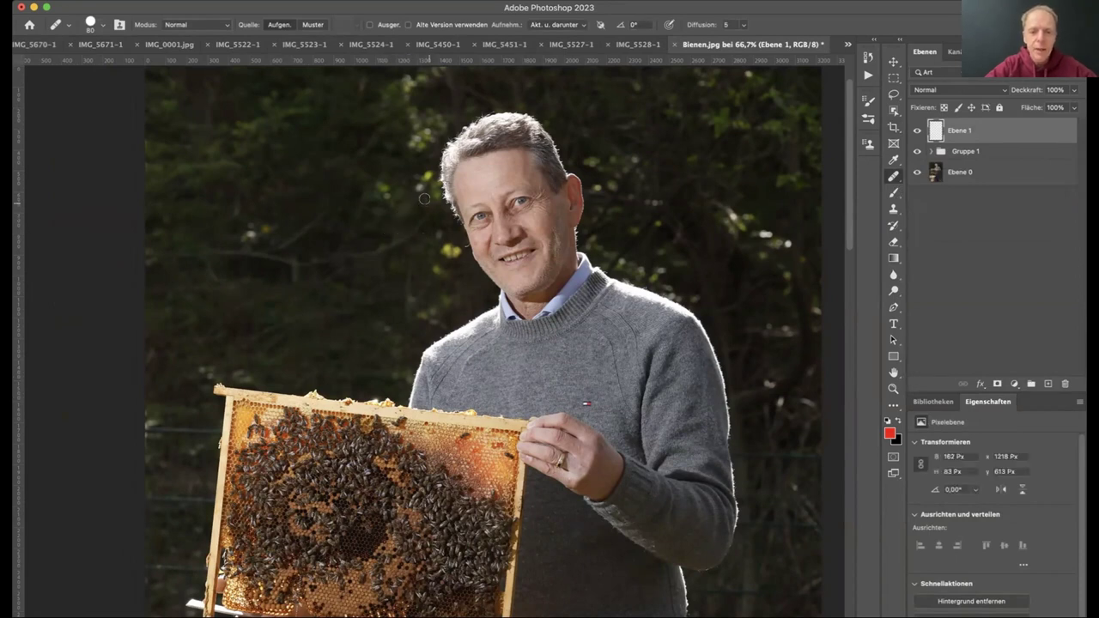
pyautogui.moveTo(413, 248)
pyautogui.mouseDown()
pyautogui.moveTo(453, 250)
pyautogui.moveTo(425, 268)
pyautogui.mouseUp()
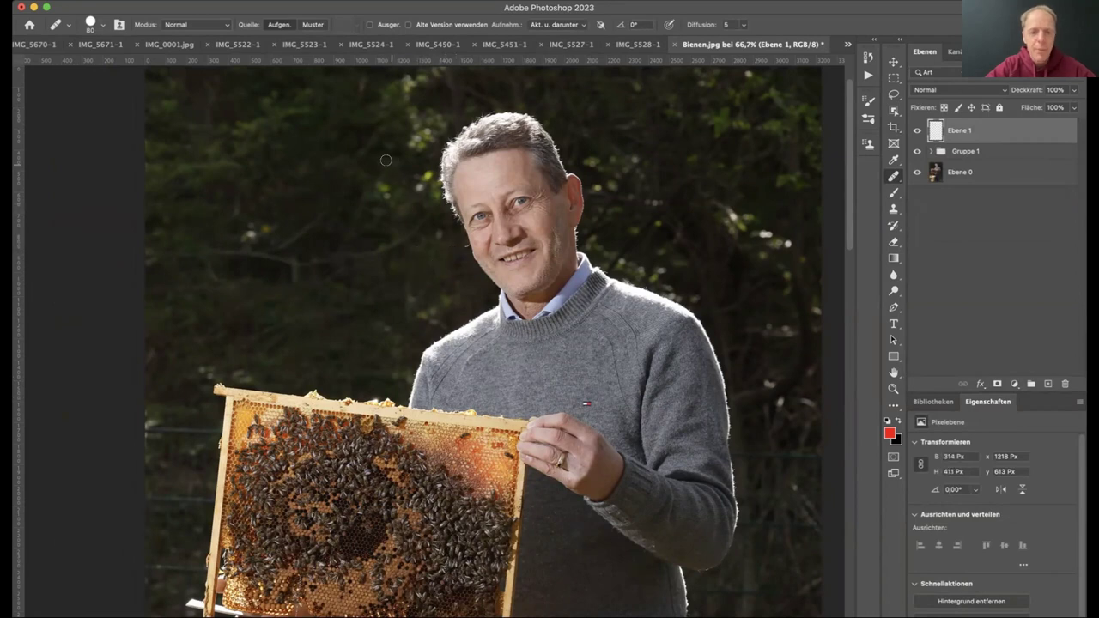
pyautogui.moveTo(420, 174); pyautogui.dragTo(414, 184)
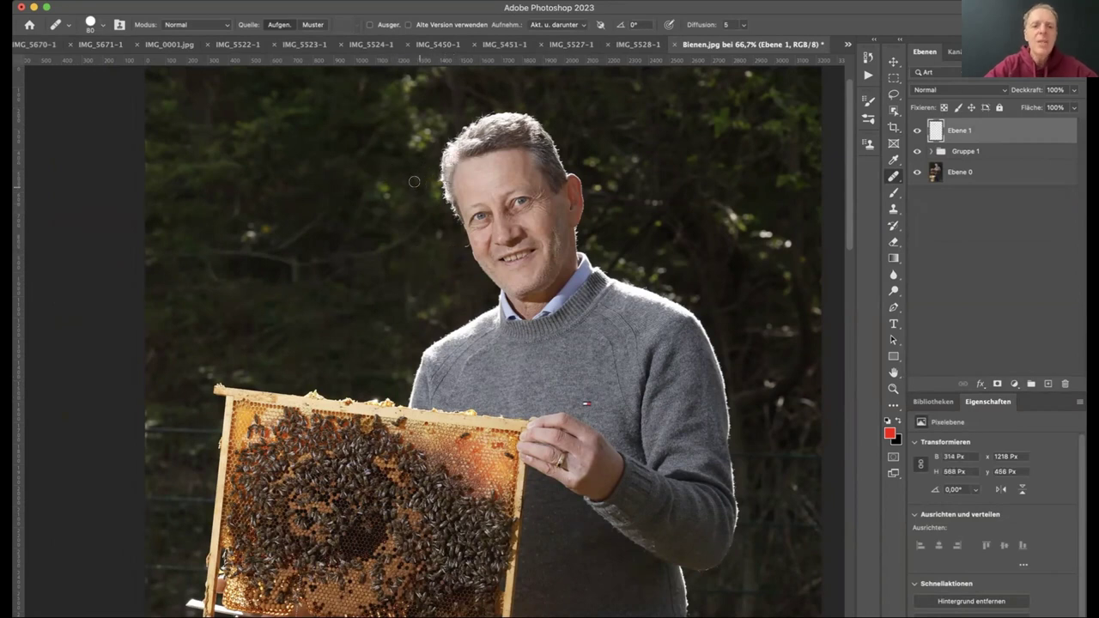
pyautogui.press('super+minus')
pyautogui.press('super+minus')
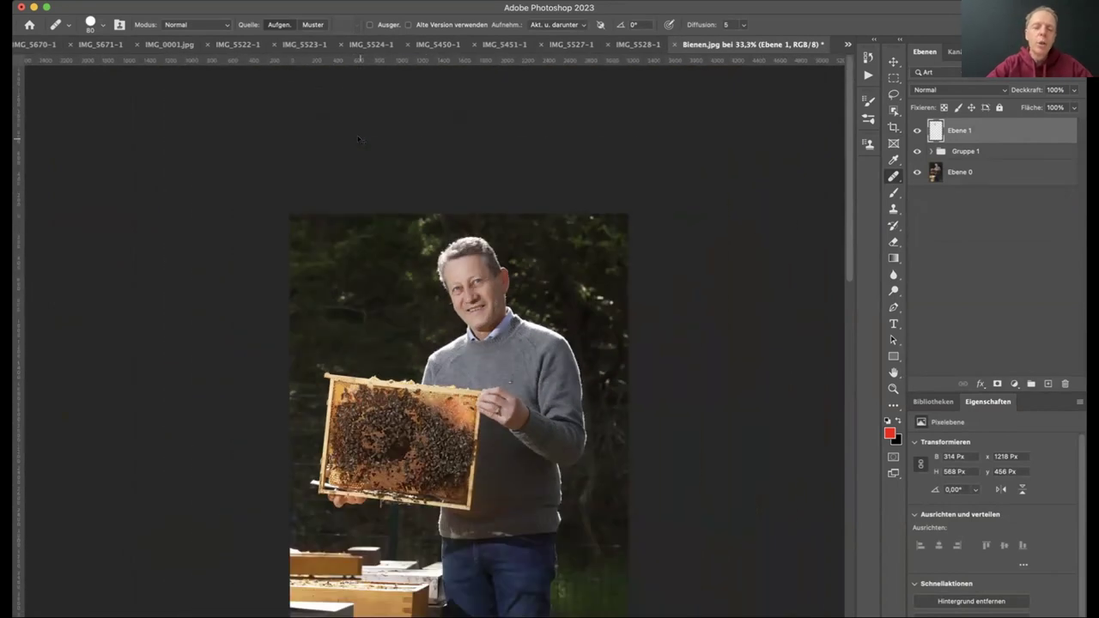
pyautogui.scroll(-3, 389, 266)
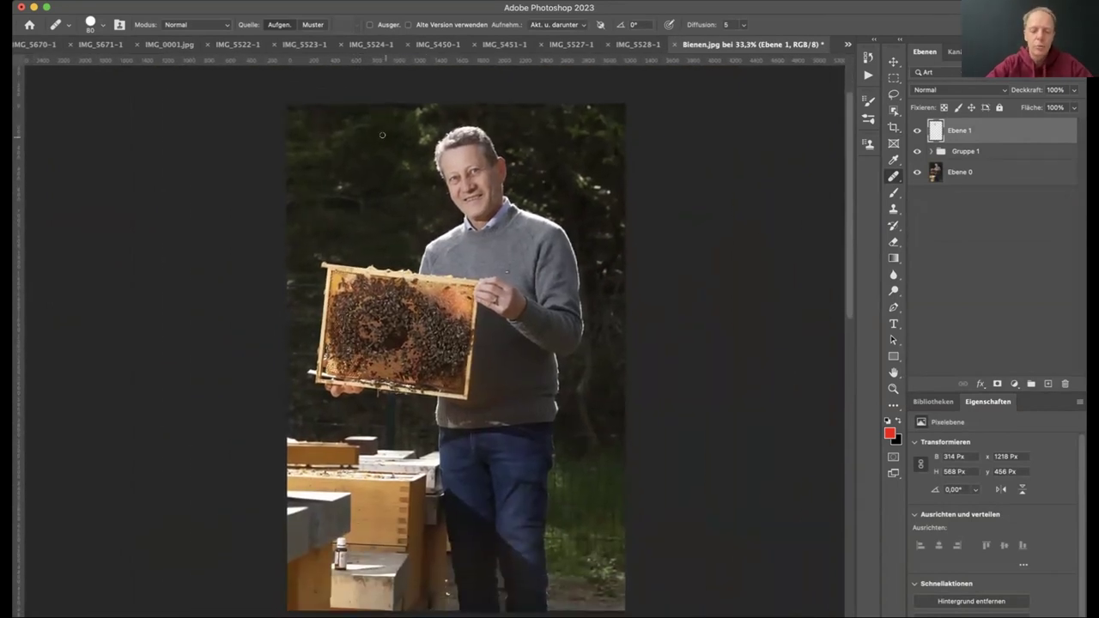
pyautogui.press('super+minus')
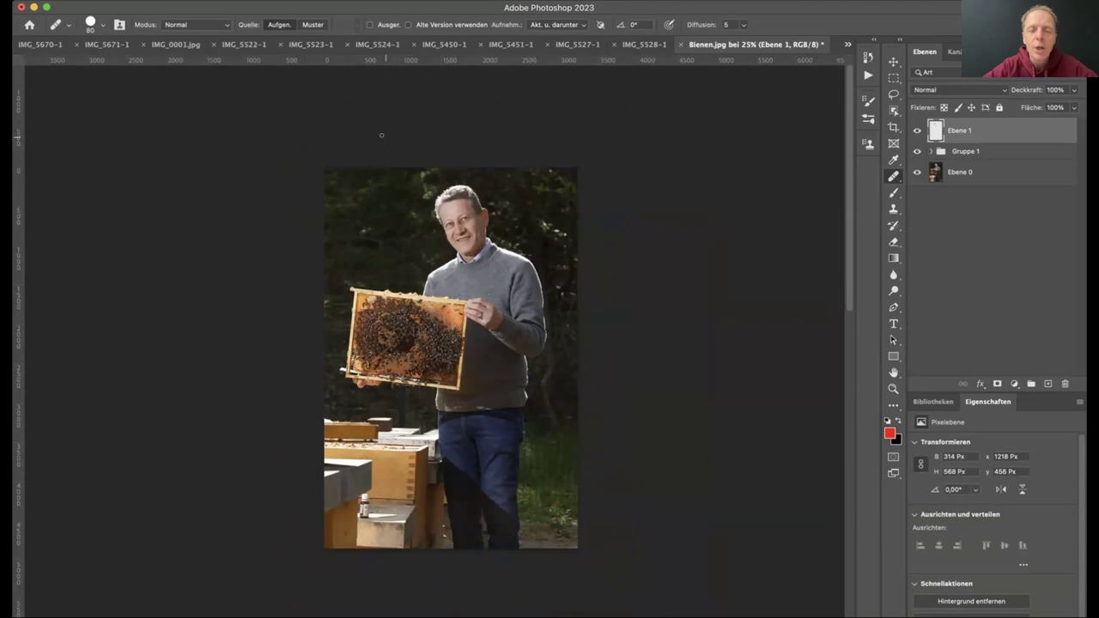